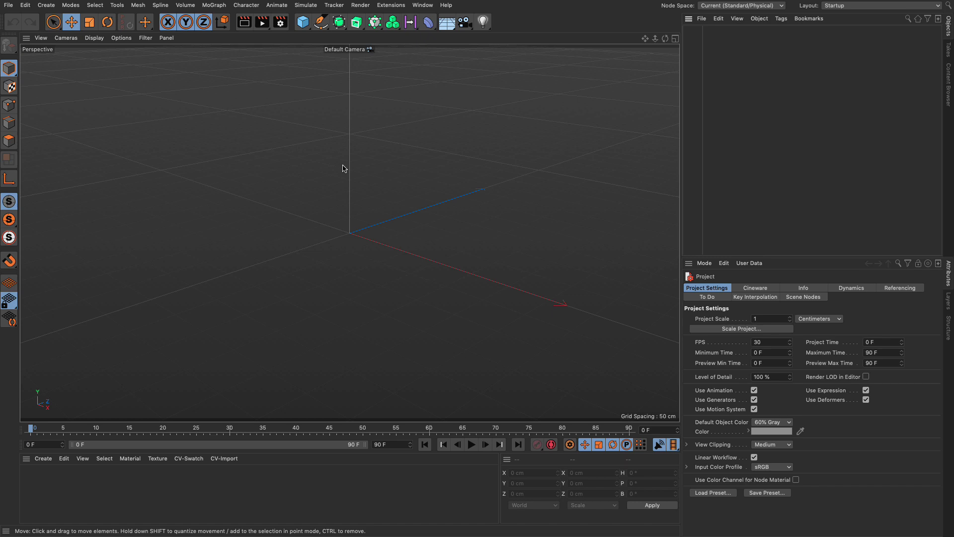
Step: Import Fireball_2.vdb from the density folder as an animated volume with all grids, scale 1 centimeter, frames 0 to 89
{"action": "key", "text": "super+o"}
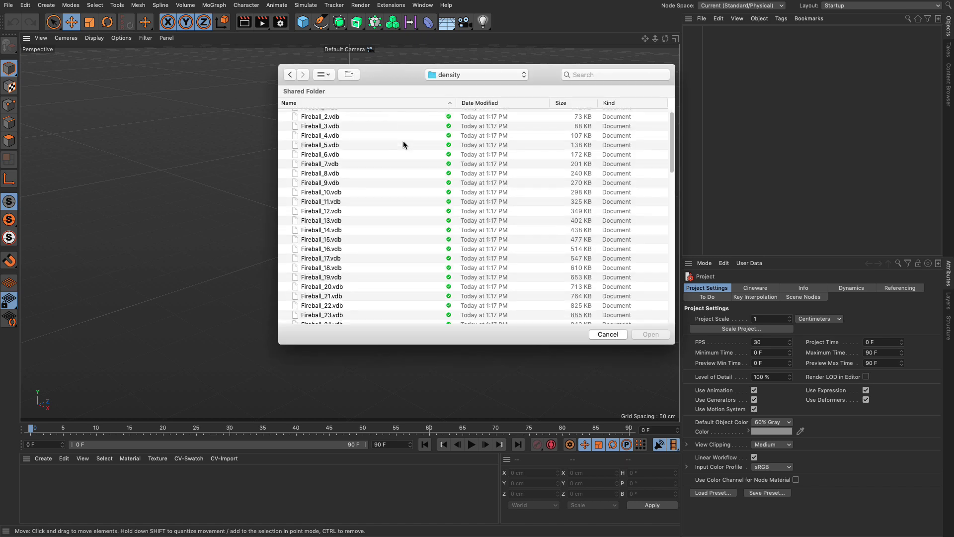
{"action": "left_click", "coordinate": [338, 125]}
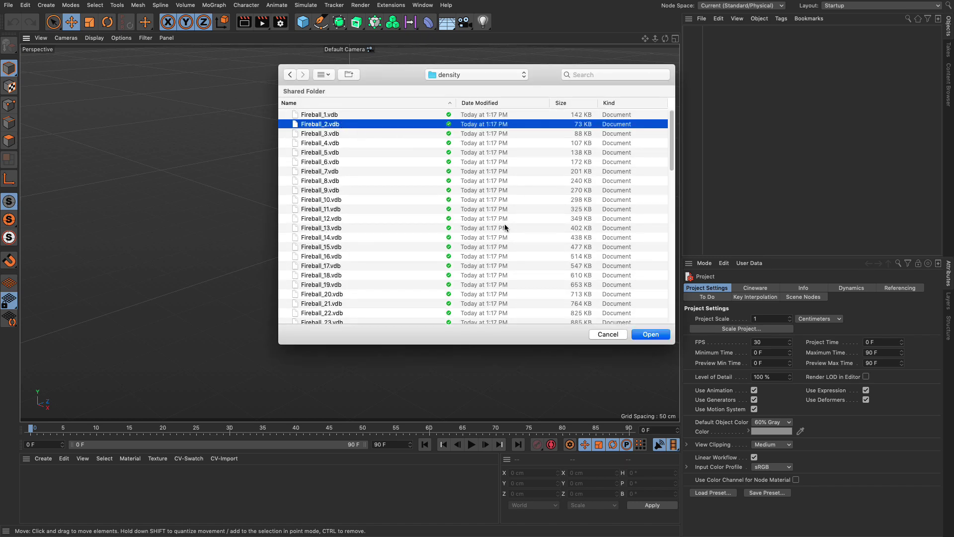
{"action": "left_click", "coordinate": [656, 334]}
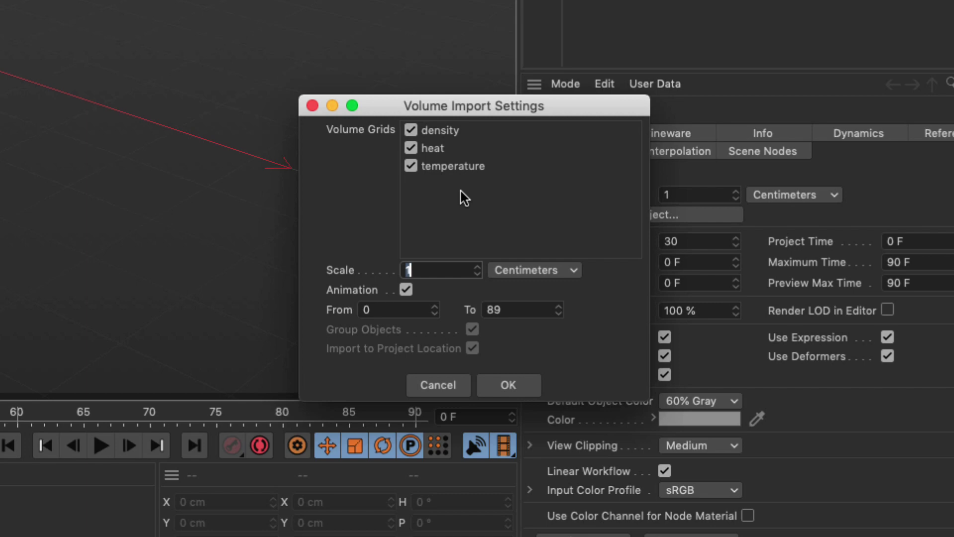
{"action": "left_click", "coordinate": [508, 390]}
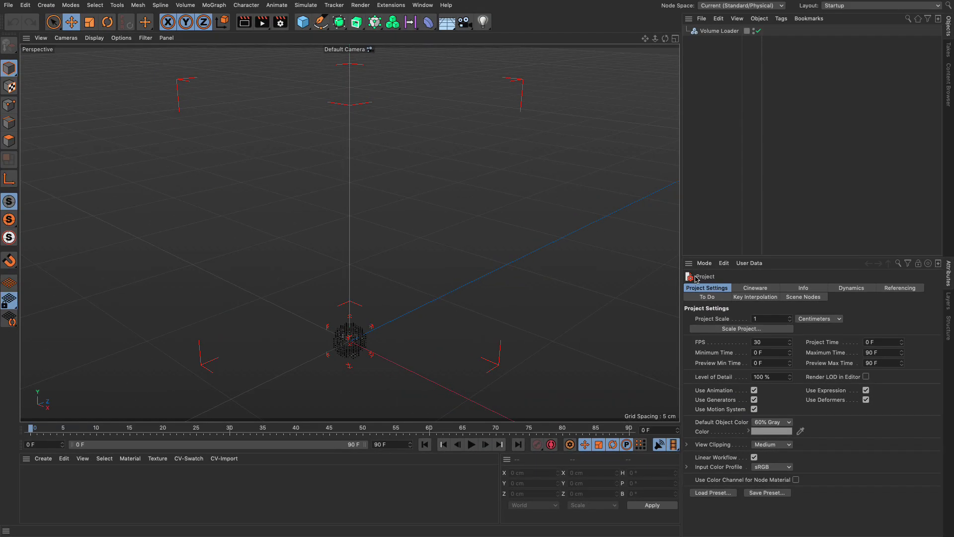
Step: Disable the heat and temperature grids of the Volume Loader, leaving only density enabled
{"action": "left_click", "coordinate": [704, 32]}
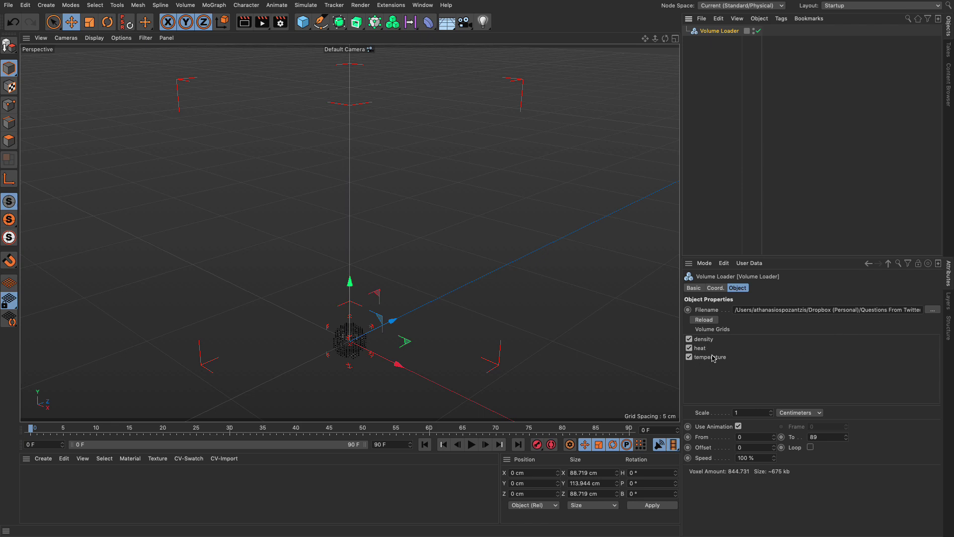
{"action": "left_click", "coordinate": [688, 357]}
{"action": "left_click", "coordinate": [689, 347]}
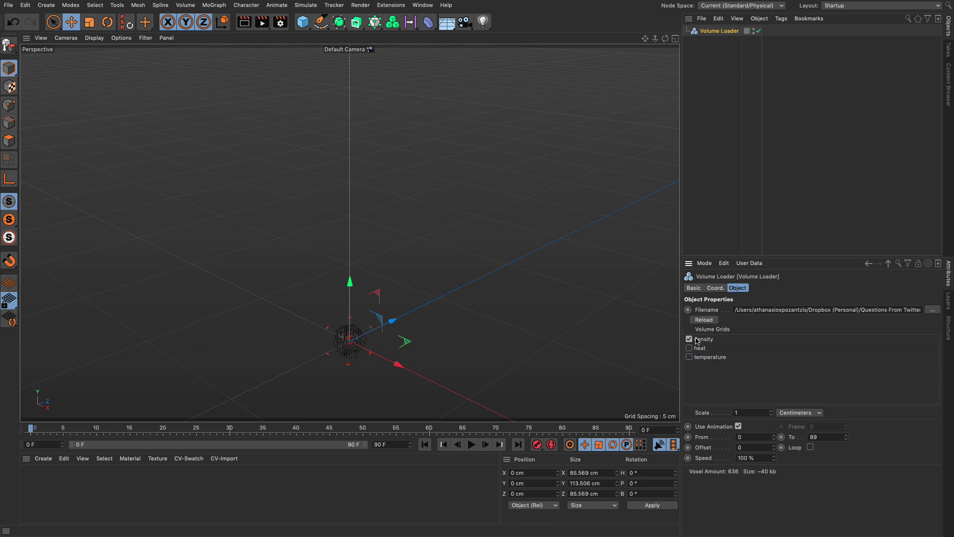
Step: Play back the density volume's animation, then stop and scrub the timeline to frame 63
{"action": "key", "text": "F8"}
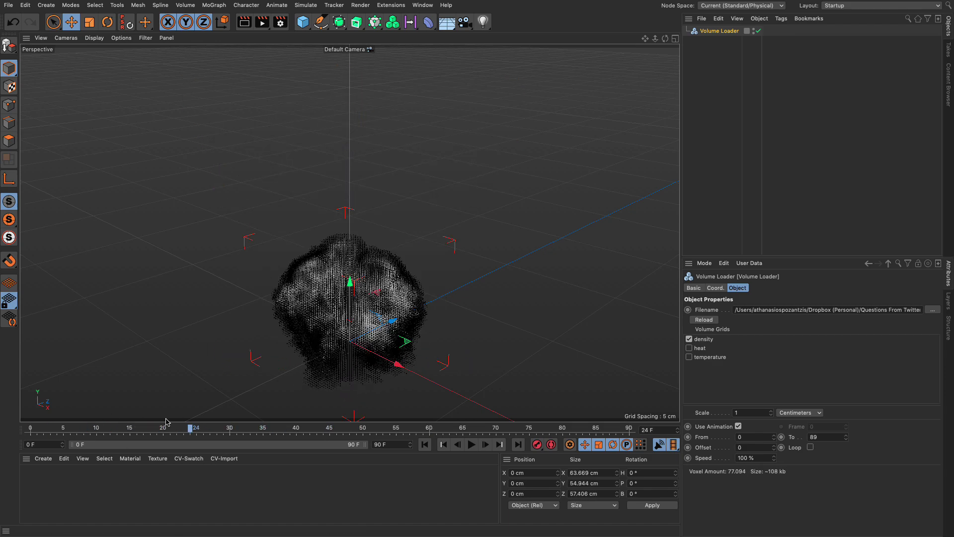
{"action": "key", "text": "shift+f"}
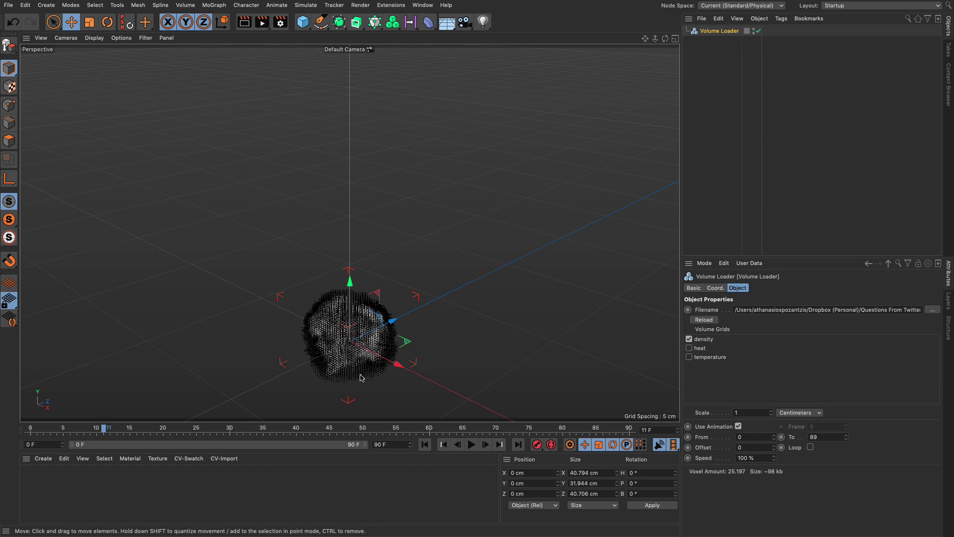
{"action": "left_click_drag", "start_coordinate": [104, 429], "coordinate": [449, 430]}
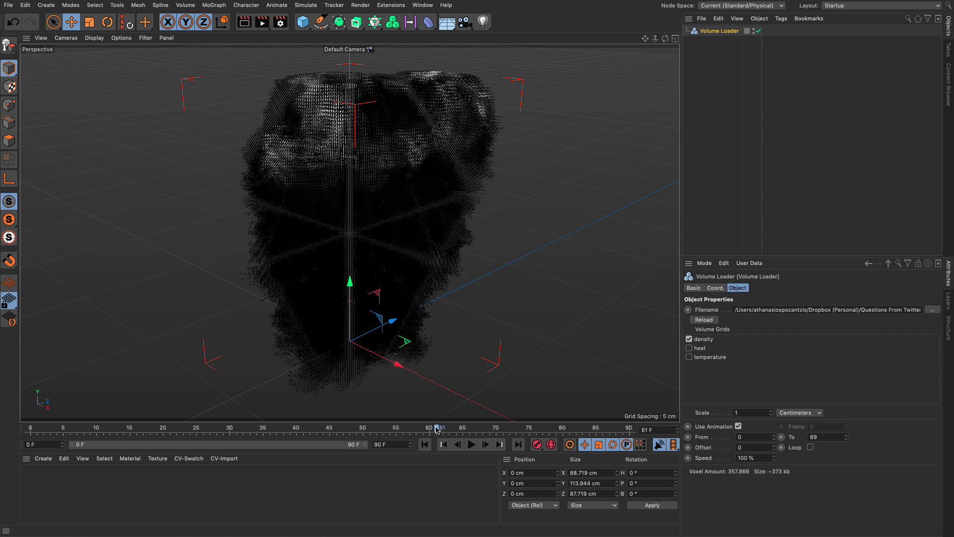
Step: Switch to the four-view layout and set the Right, Front and Top views to shaded display
{"action": "left_click", "coordinate": [675, 38]}
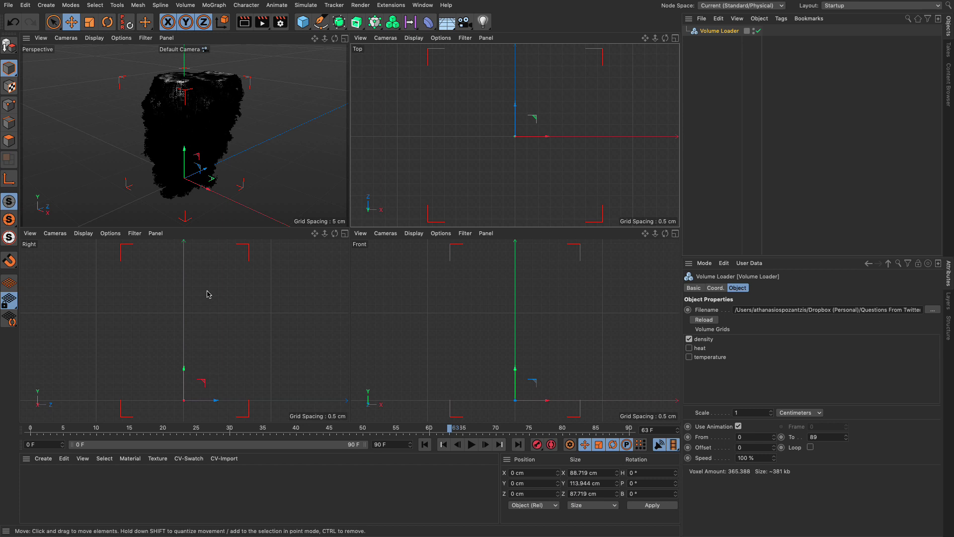
{"action": "left_click", "coordinate": [83, 233]}
{"action": "left_click", "coordinate": [82, 249]}
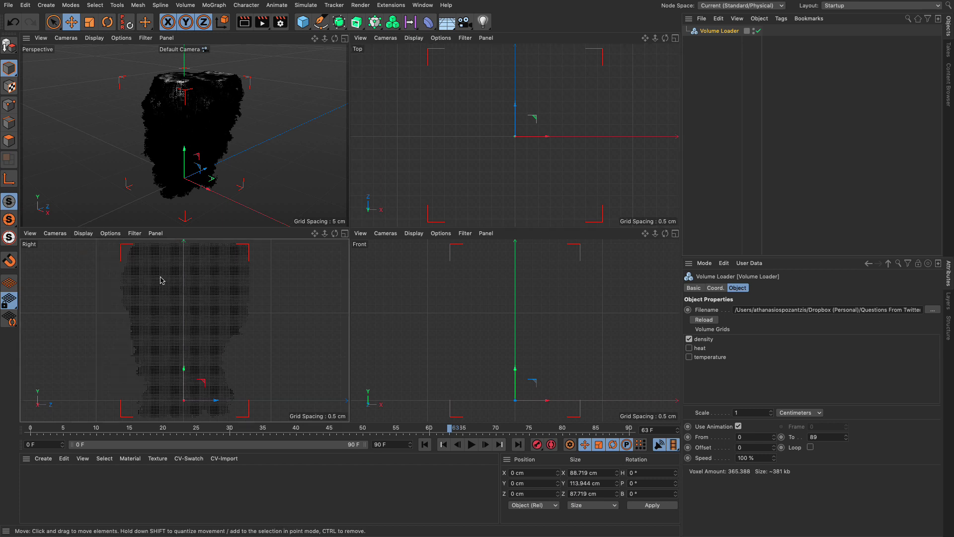
{"action": "left_click", "coordinate": [414, 234]}
{"action": "left_click", "coordinate": [415, 249]}
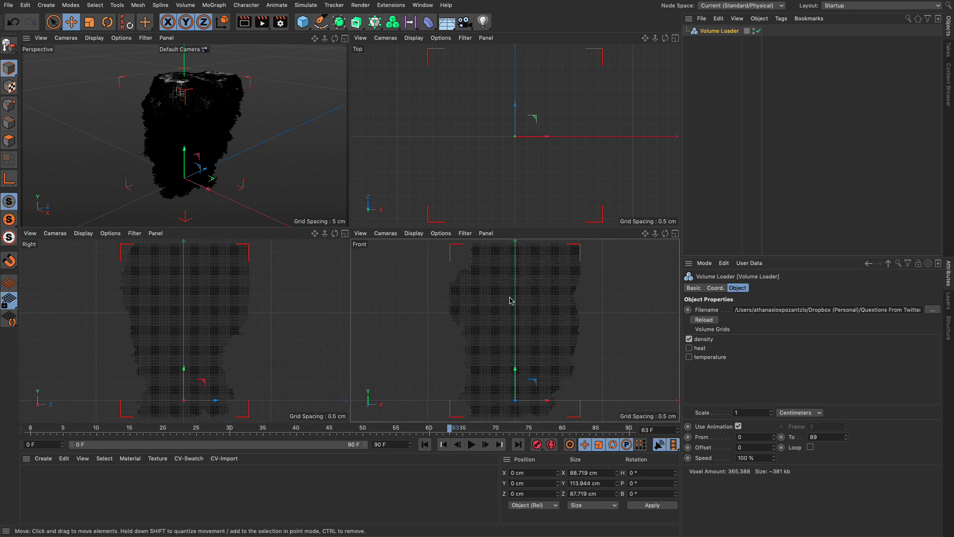
{"action": "left_click", "coordinate": [414, 38]}
{"action": "left_click", "coordinate": [433, 52]}
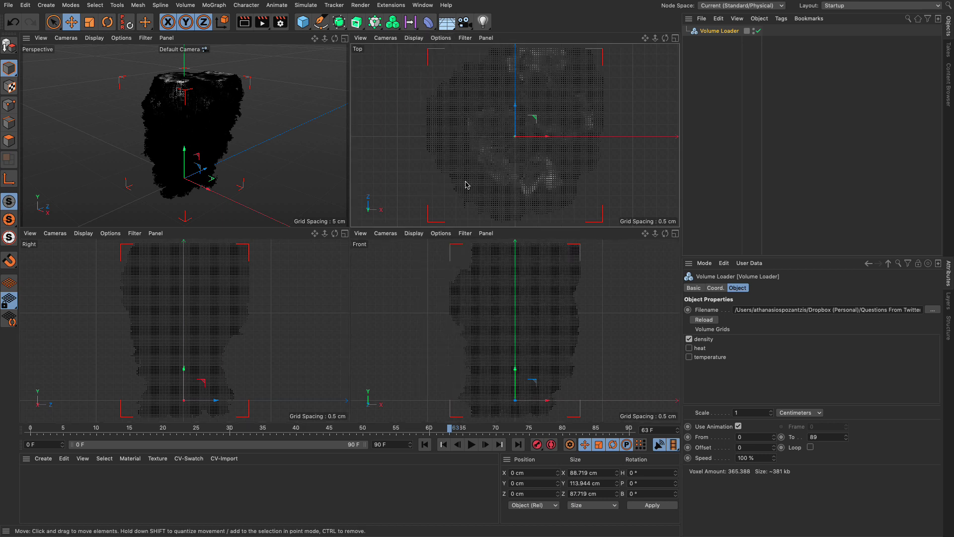
Step: Add a Cloner and a Cube to the scene, and set the Volume Loader's scale to 100 centimeters
{"action": "left_click", "coordinate": [374, 22]}
{"action": "left_click", "coordinate": [302, 22]}
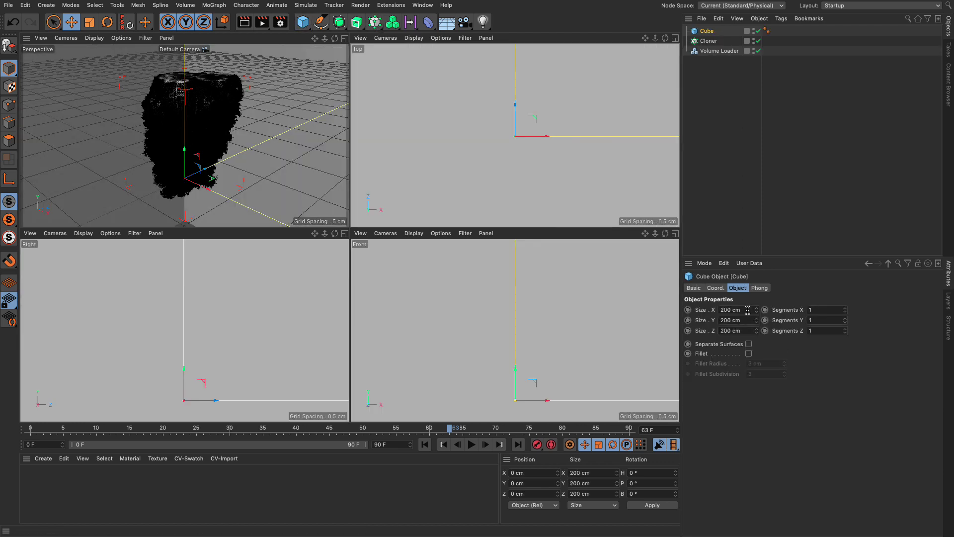
{"action": "left_click", "coordinate": [715, 51]}
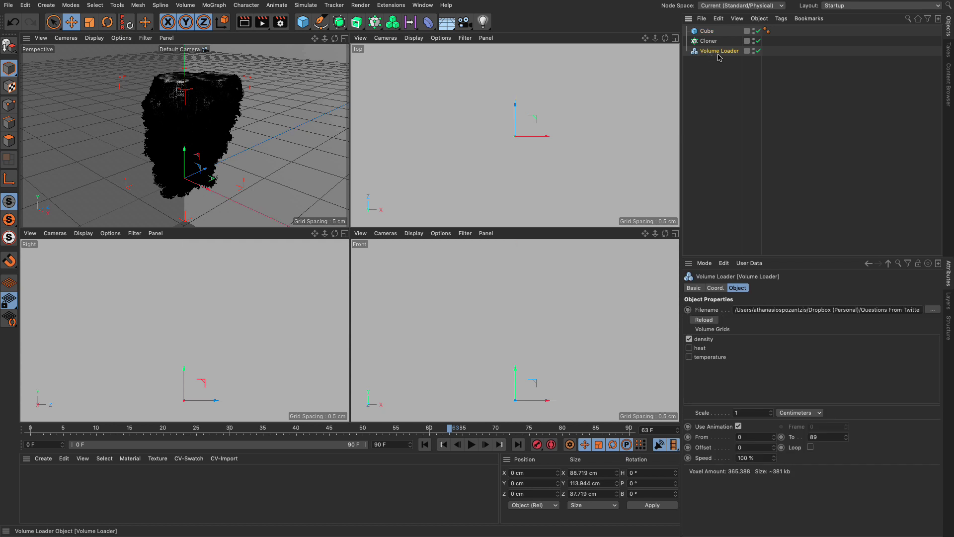
{"action": "left_click", "coordinate": [754, 413]}
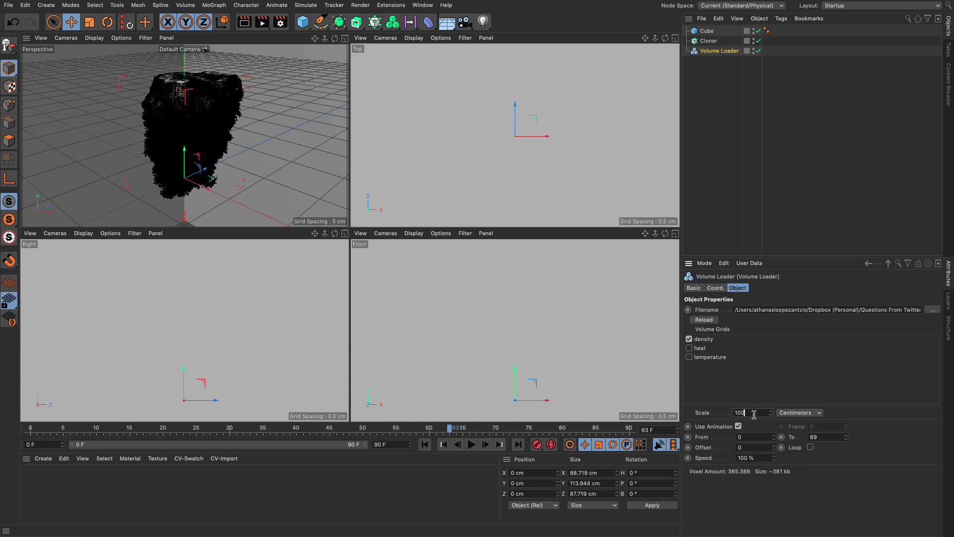
{"action": "type", "text": "100"}
{"action": "key", "text": "Return"}
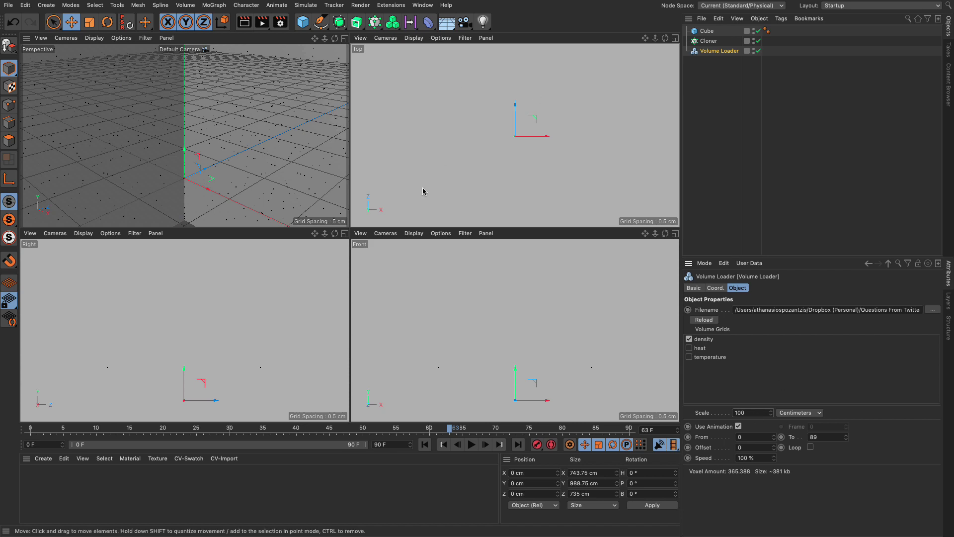
{"action": "key", "text": "h"}
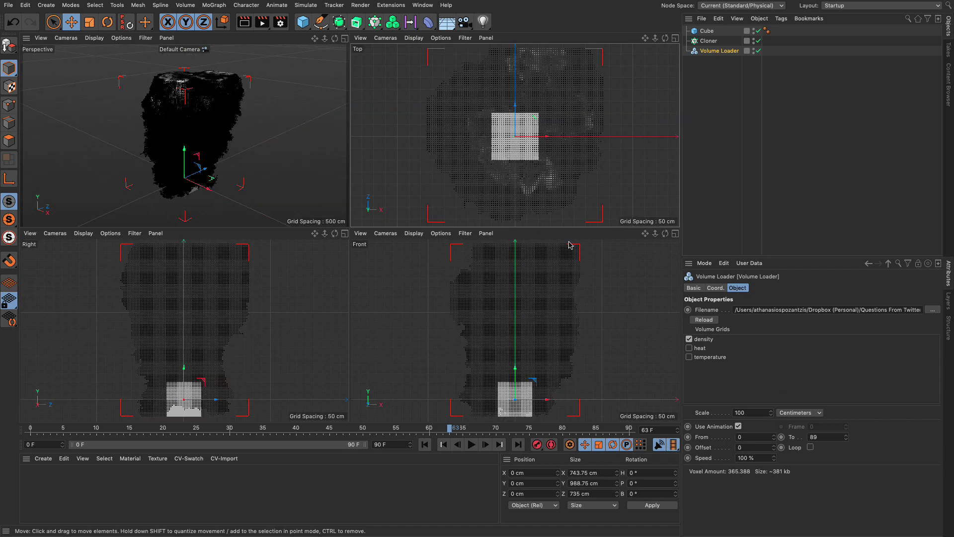
Step: Set the Cube's X, Y and Z sizes to 20 cm
{"action": "left_click", "coordinate": [707, 31]}
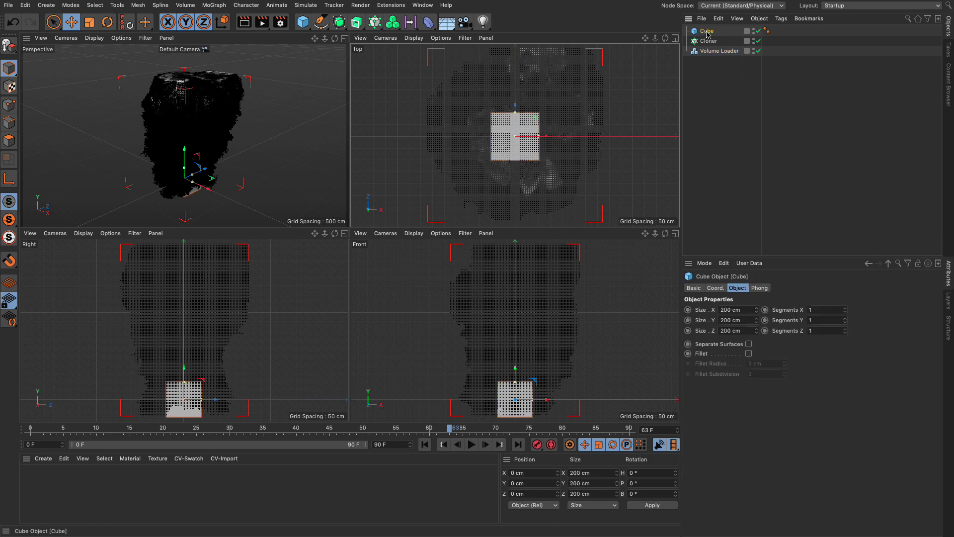
{"action": "left_click", "coordinate": [748, 309]}
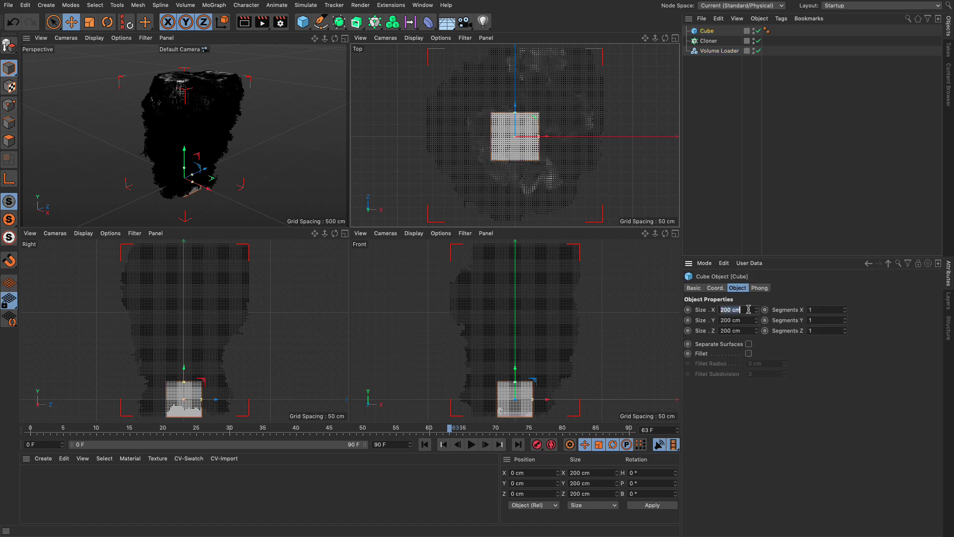
{"action": "type", "text": "20"}
{"action": "key", "text": "Return"}
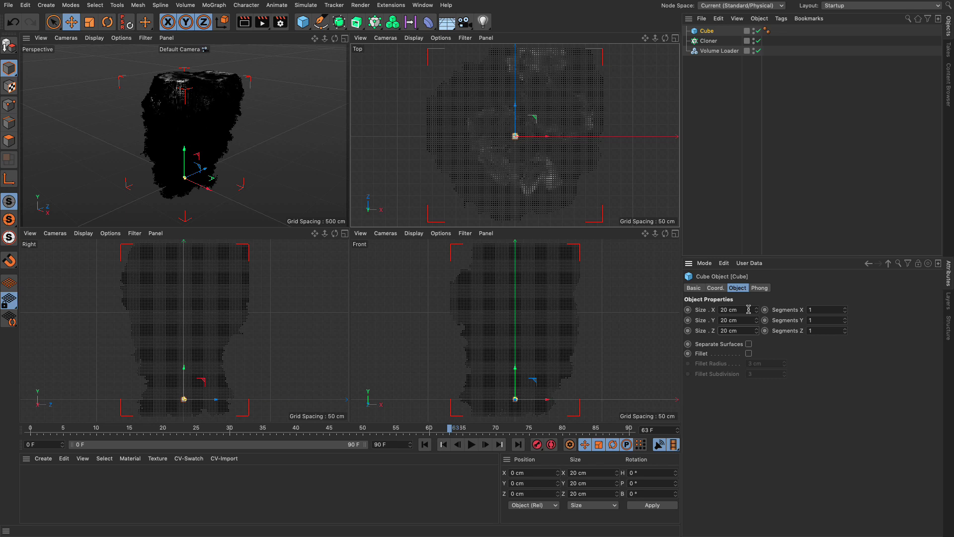
Step: Set the Cloner's instance mode to Multi-Instance and make the Cube its child
{"action": "left_click", "coordinate": [708, 41]}
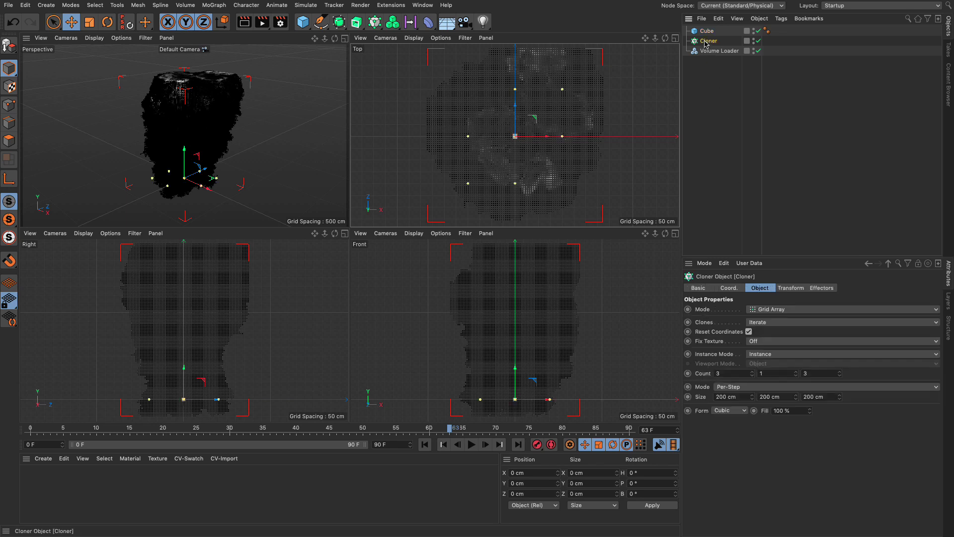
{"action": "left_click", "coordinate": [766, 354]}
{"action": "left_click", "coordinate": [772, 385]}
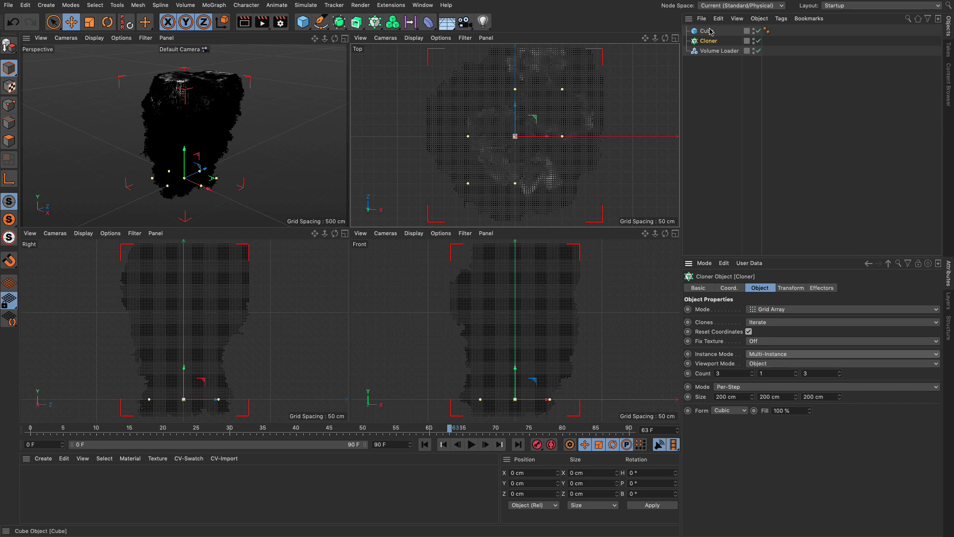
{"action": "left_click_drag", "start_coordinate": [707, 31], "coordinate": [709, 44]}
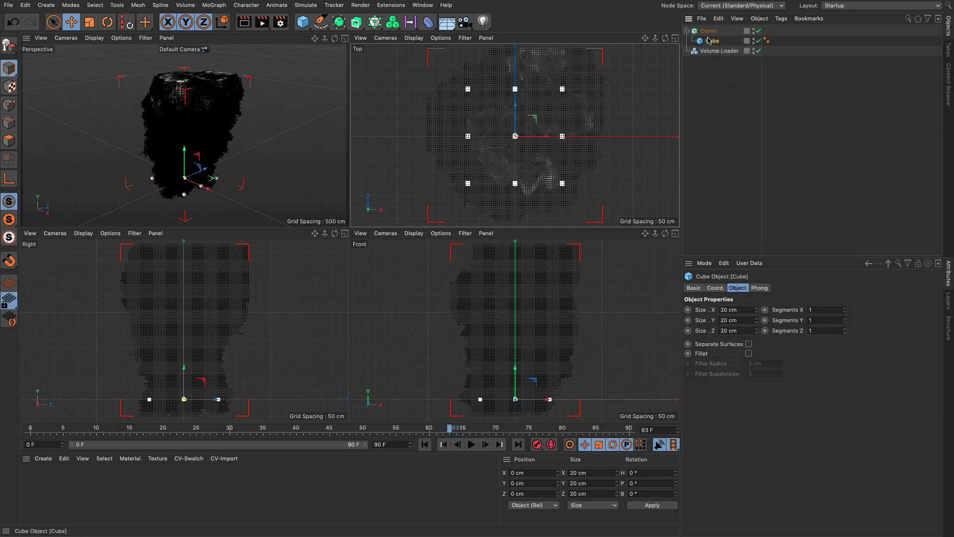
Step: Set the Cloner's per-step grid size to 20 cm on all three axes
{"action": "left_click", "coordinate": [710, 31]}
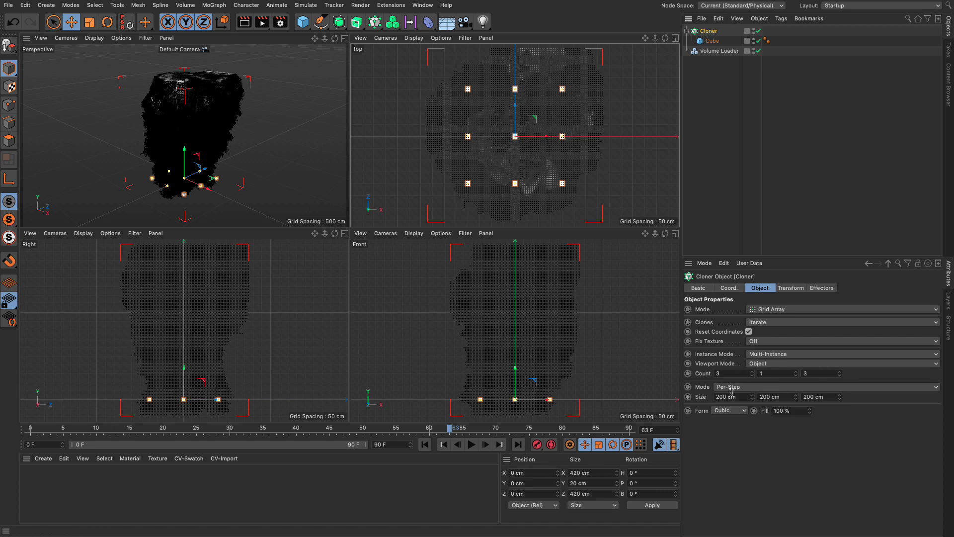
{"action": "double_click", "coordinate": [729, 396]}
{"action": "type", "text": "20"}
{"action": "key", "text": "Tab"}
{"action": "type", "text": "20"}
{"action": "key", "text": "Tab"}
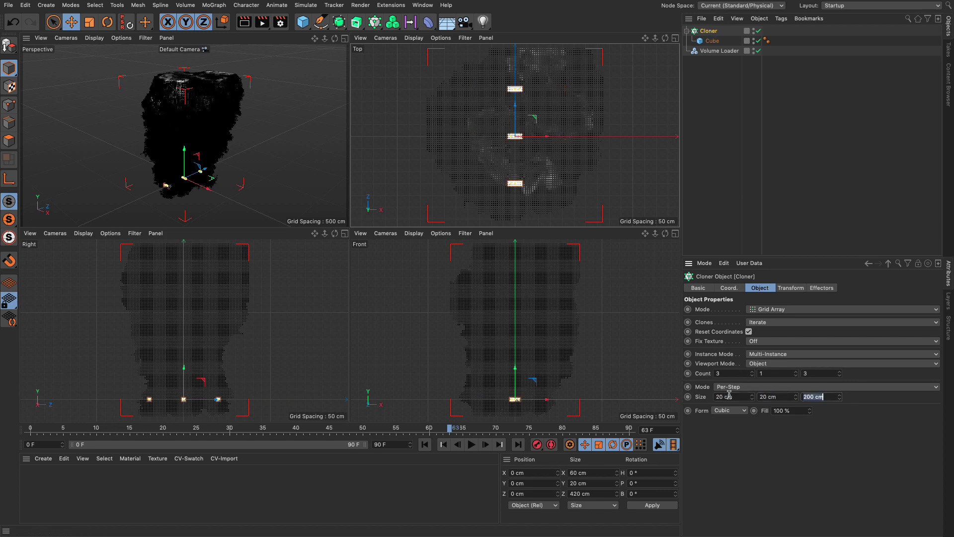
{"action": "type", "text": "20"}
{"action": "key", "text": "Return"}
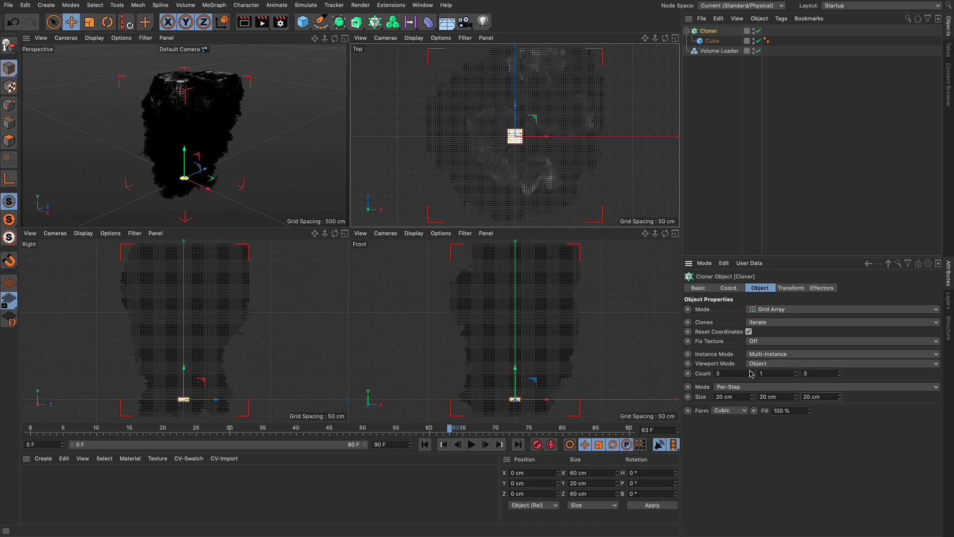
Step: Raise the Cloner to about 400 cm in Y and set its grid count to 39 × 51 × 49 to enclose the volume
{"action": "left_click_drag", "start_coordinate": [752, 373], "coordinate": [752, 337]}
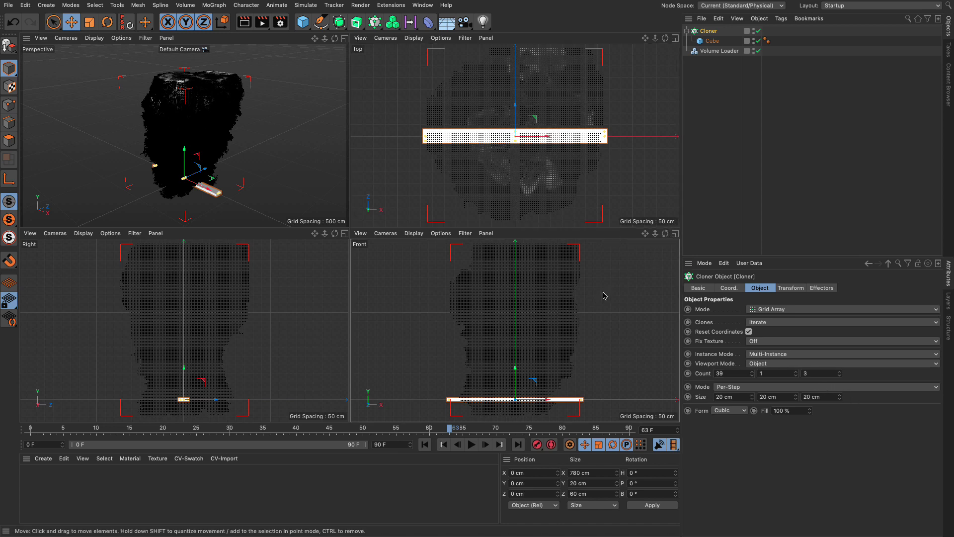
{"action": "scroll", "coordinate": [550, 339], "scroll_direction": "down", "scroll_amount": 6}
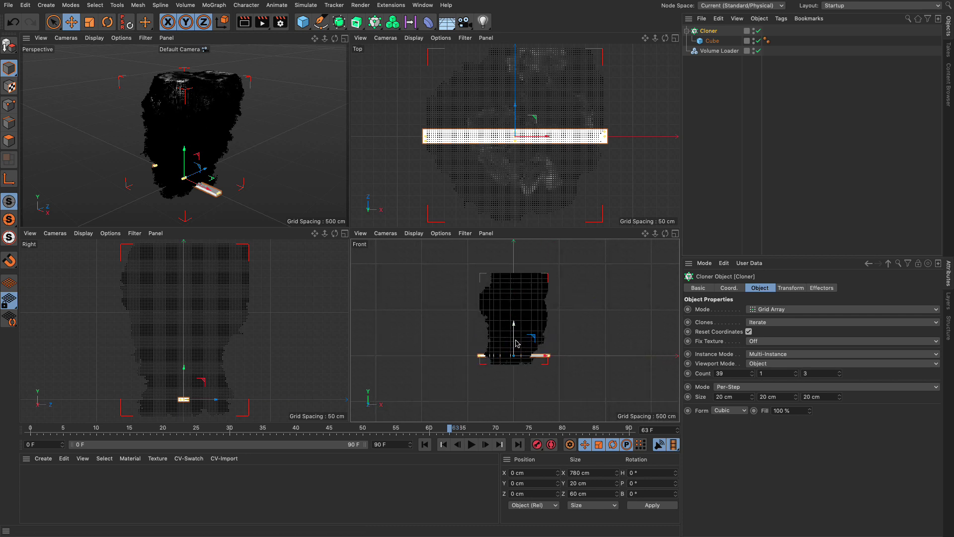
{"action": "left_click_drag", "start_coordinate": [514, 343], "coordinate": [515, 306]}
{"action": "left_click_drag", "start_coordinate": [797, 373], "coordinate": [797, 350]}
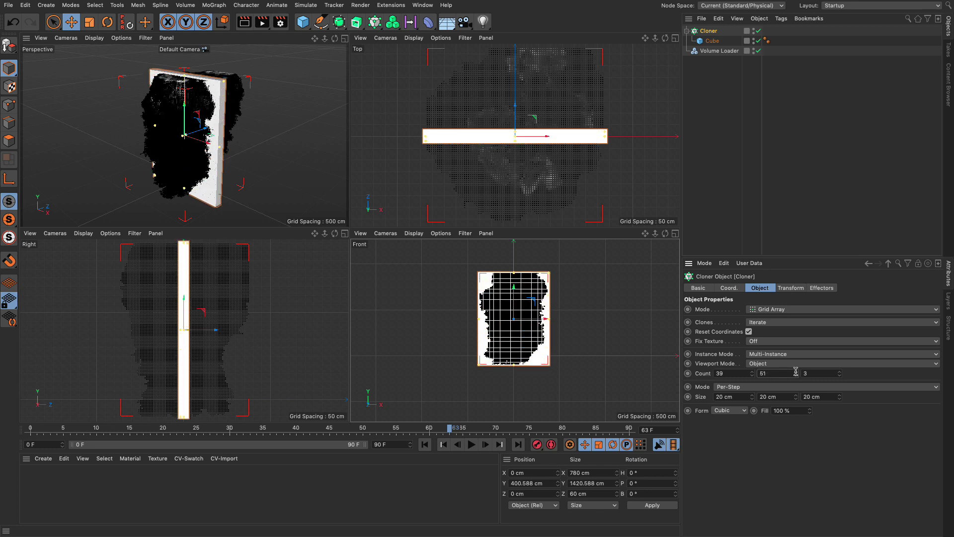
{"action": "scroll", "coordinate": [246, 302], "scroll_direction": "down", "scroll_amount": 3}
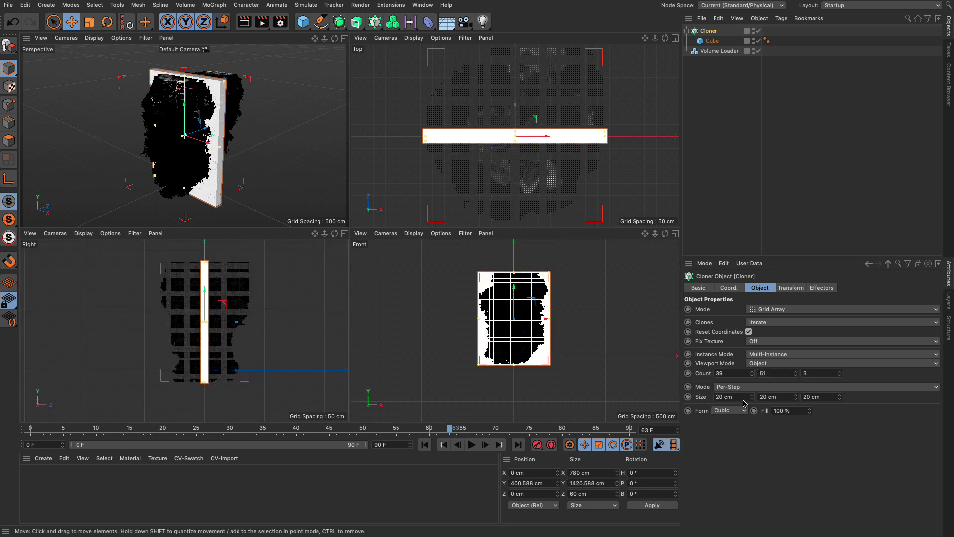
{"action": "left_click", "coordinate": [839, 371]}
{"action": "mouse_move", "coordinate": [840, 373]}
{"action": "left_mouse_down"}
{"action": "mouse_move", "coordinate": [839, 346]}
{"action": "mouse_move", "coordinate": [839, 356]}
{"action": "left_mouse_up"}
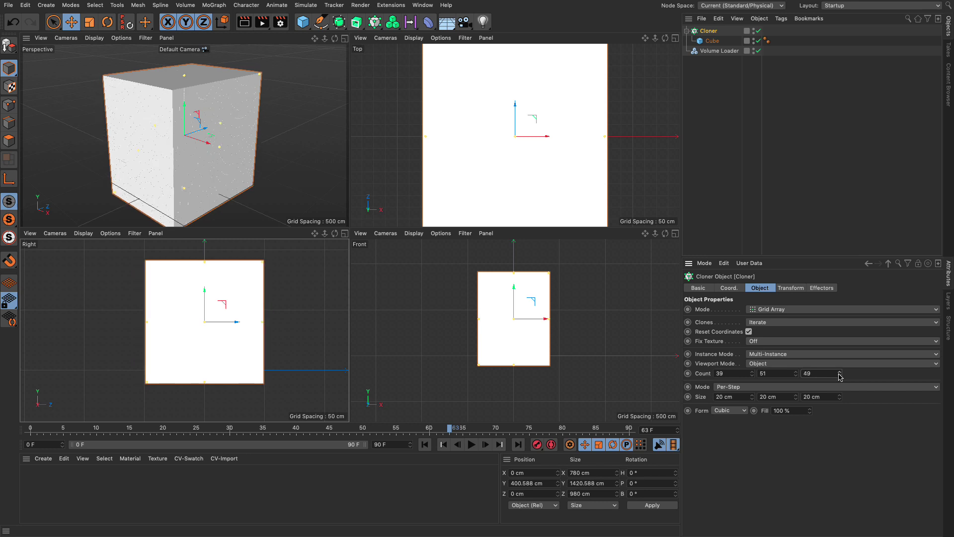
Step: Maximize the perspective view with shaded-lines display, and move the Cloner below the Volume Loader in the object hierarchy
{"action": "left_click", "coordinate": [344, 38]}
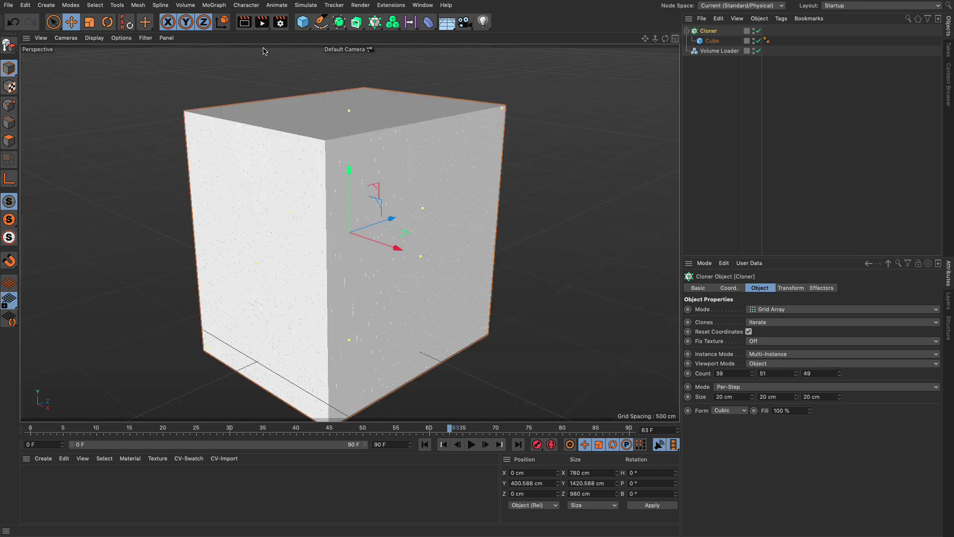
{"action": "left_click", "coordinate": [95, 38]}
{"action": "left_click", "coordinate": [93, 69]}
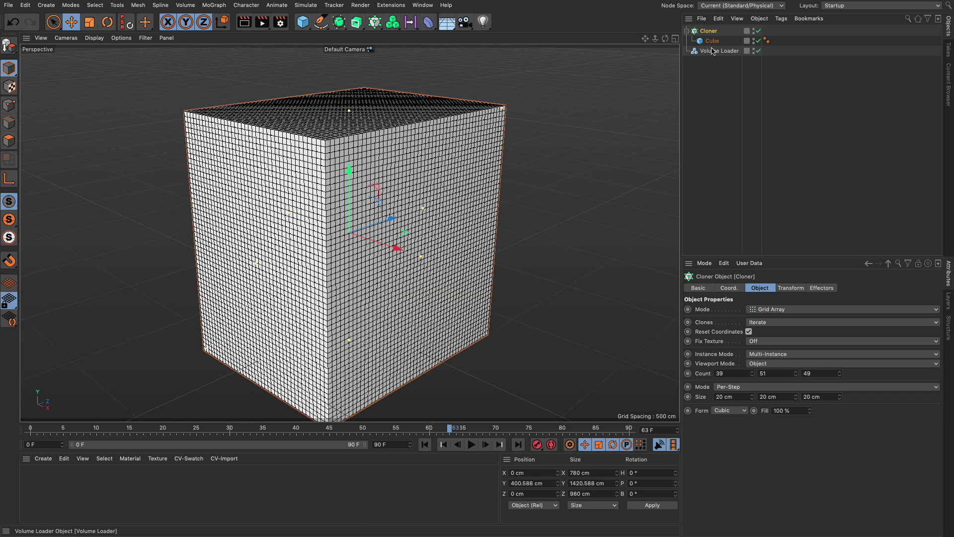
{"action": "left_click_drag", "start_coordinate": [709, 31], "coordinate": [710, 65]}
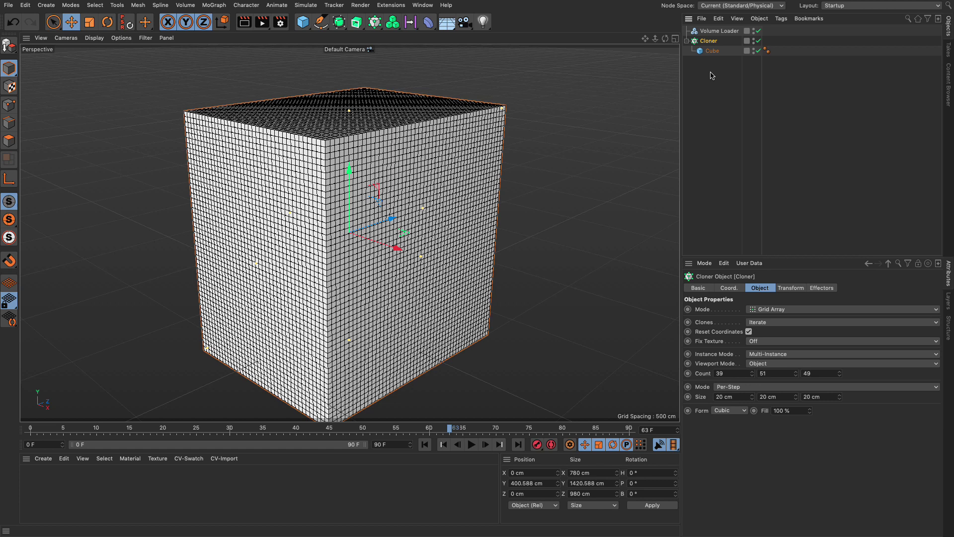
Step: Add a Plain effector with position influence off and visibility on
{"action": "left_click", "coordinate": [217, 6]}
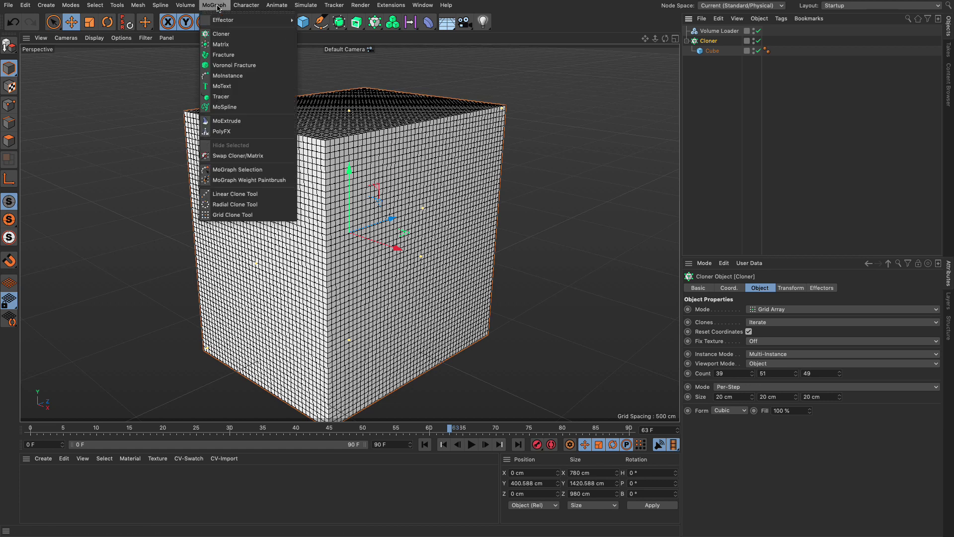
{"action": "mouse_move", "coordinate": [223, 20]}
{"action": "left_click", "coordinate": [318, 32]}
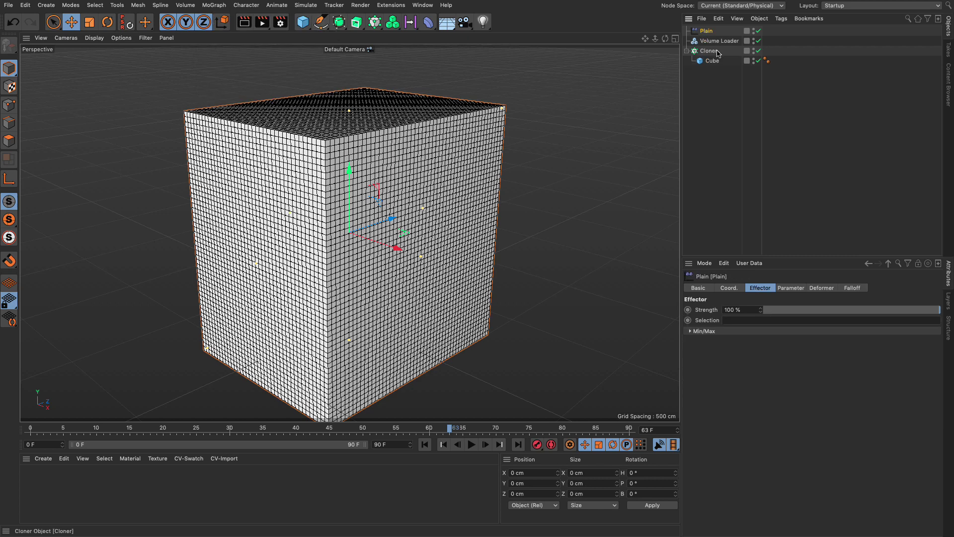
{"action": "left_click", "coordinate": [790, 287]}
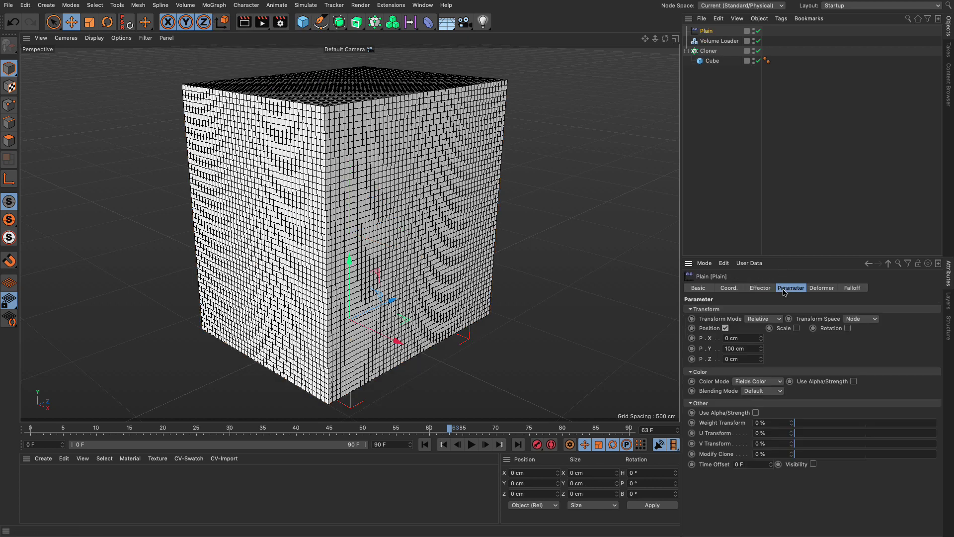
{"action": "left_click", "coordinate": [725, 328]}
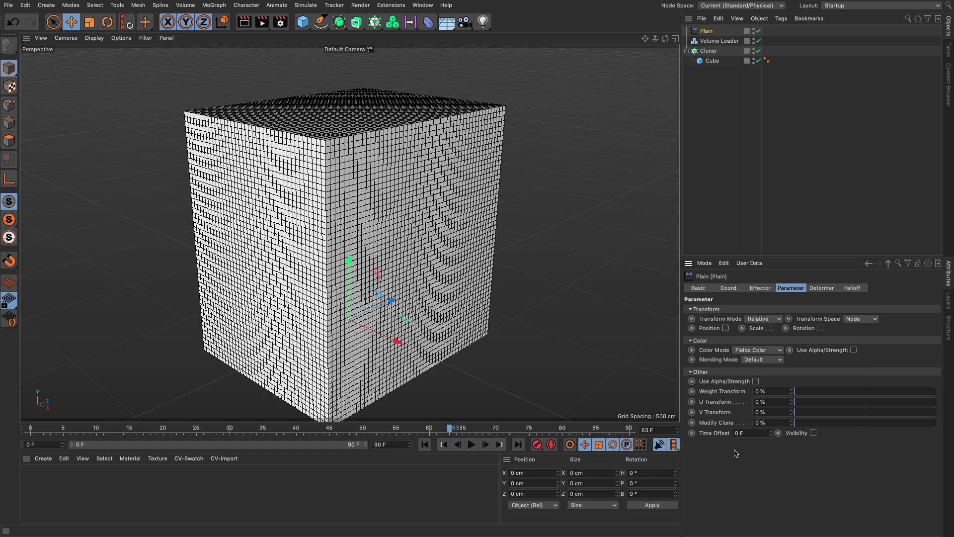
{"action": "left_click", "coordinate": [813, 432]}
Step: Use the Volume Loader as the Plain effector's falloff field, with its color contribution turned off
{"action": "left_click", "coordinate": [852, 288]}
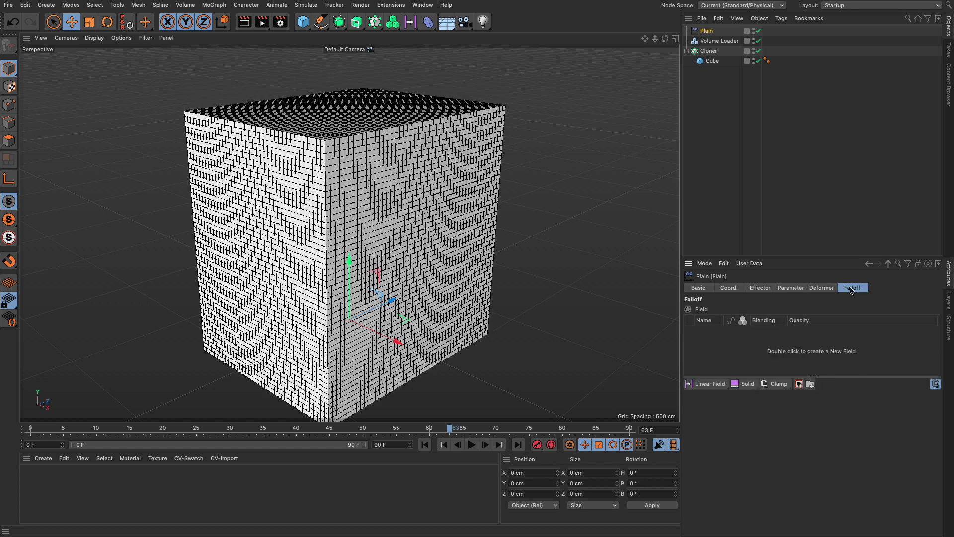
{"action": "left_click_drag", "start_coordinate": [720, 40], "coordinate": [733, 338]}
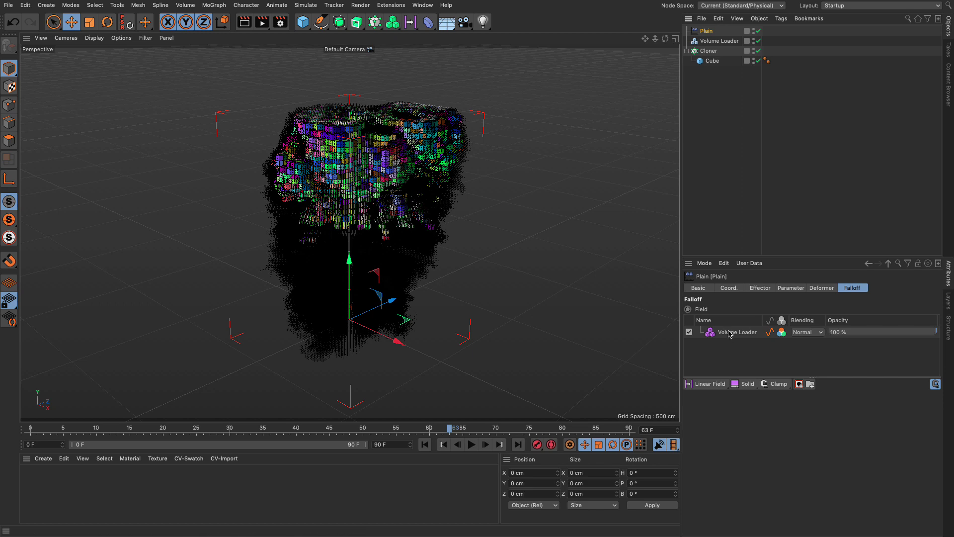
{"action": "left_click", "coordinate": [780, 334]}
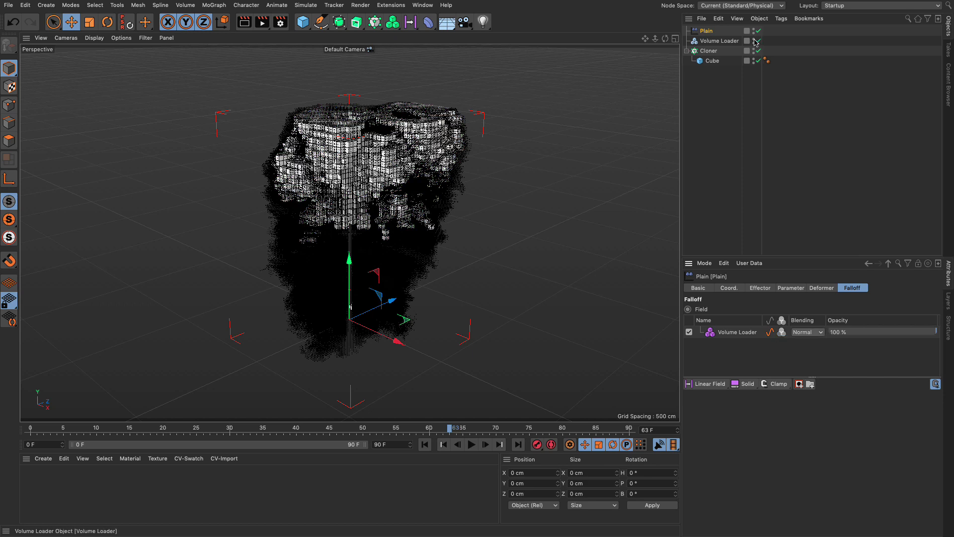
Step: Rename the Volume Loader as dens
{"action": "left_click", "coordinate": [739, 41]}
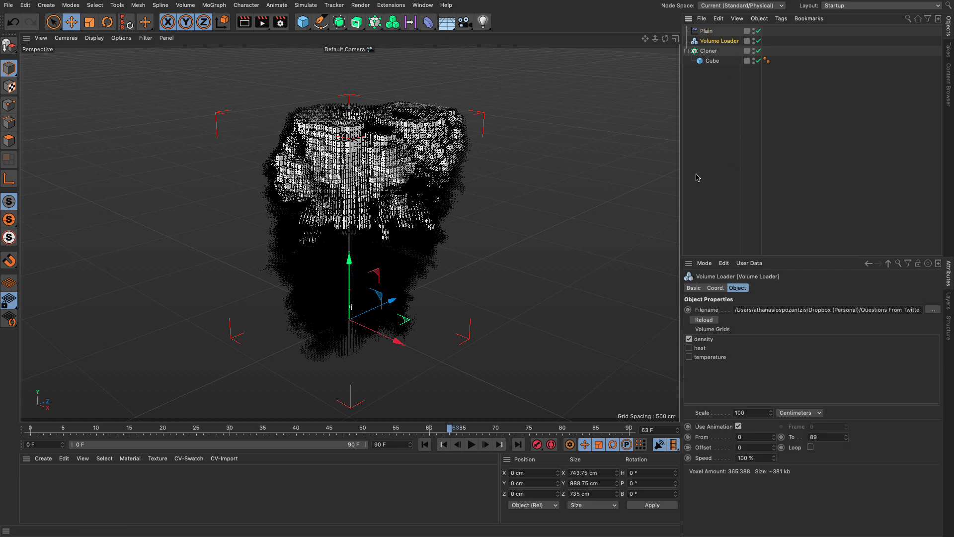
{"action": "double_click", "coordinate": [708, 41]}
{"action": "type", "text": "qn"}
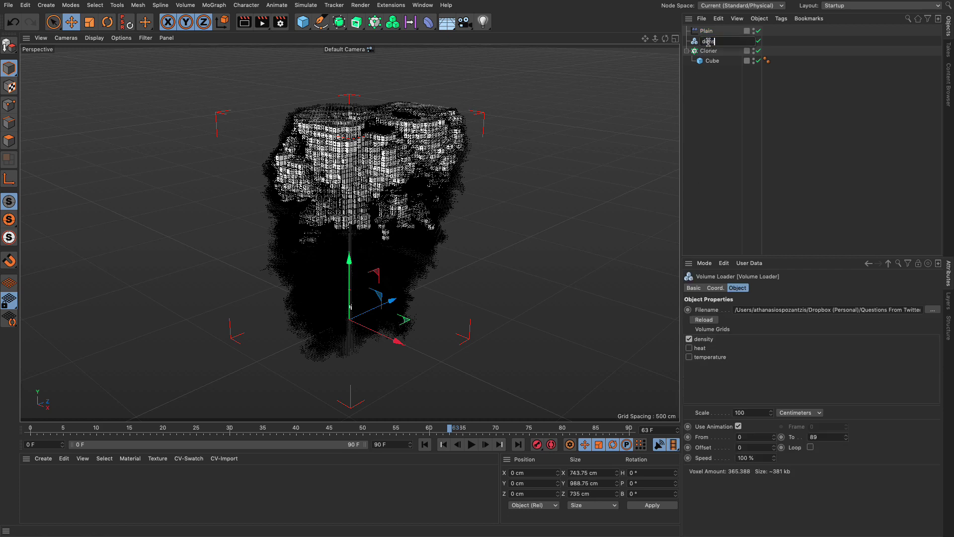
{"action": "type", "text": "ens"}
{"action": "key", "text": "Return"}
Step: Hide the dens volume in the viewport and scrub the timeline to frame 35
{"action": "left_click", "coordinate": [734, 40]}
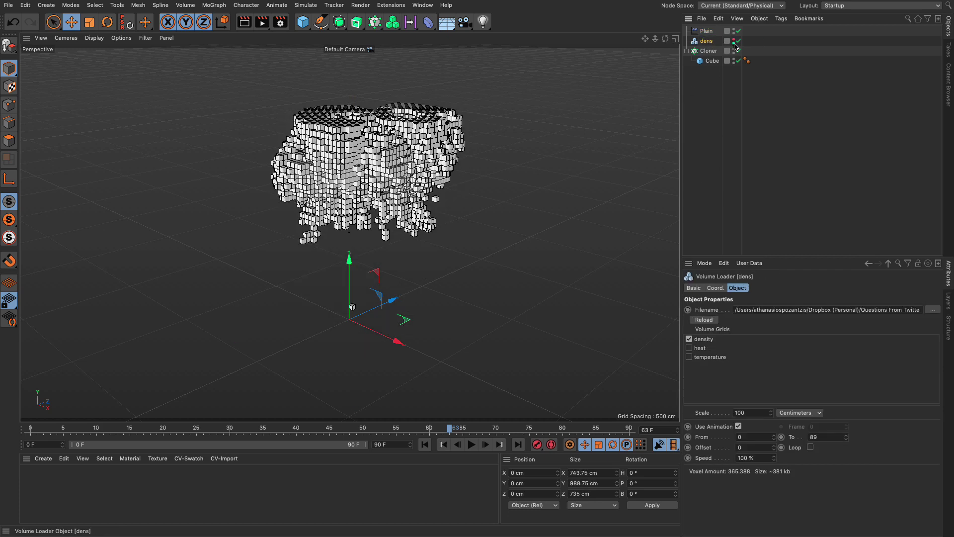
{"action": "mouse_move", "coordinate": [283, 432]}
{"action": "left_mouse_down"}
{"action": "mouse_move", "coordinate": [145, 430]}
{"action": "mouse_move", "coordinate": [274, 435]}
{"action": "left_mouse_up"}
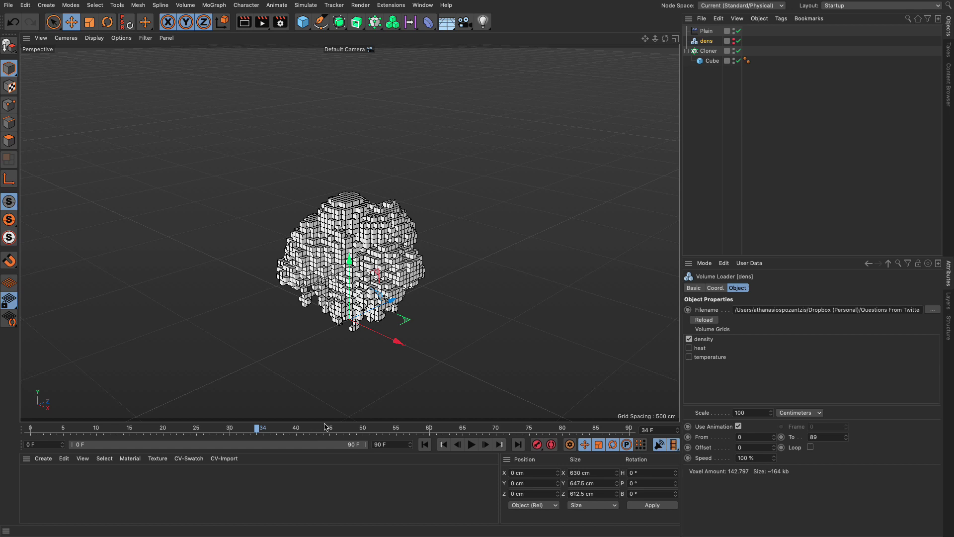
{"action": "mouse_move", "coordinate": [257, 430]}
{"action": "left_mouse_down"}
{"action": "mouse_move", "coordinate": [149, 427]}
{"action": "mouse_move", "coordinate": [256, 437]}
{"action": "mouse_move", "coordinate": [331, 430]}
{"action": "mouse_move", "coordinate": [35, 430]}
{"action": "mouse_move", "coordinate": [263, 431]}
{"action": "left_mouse_up"}
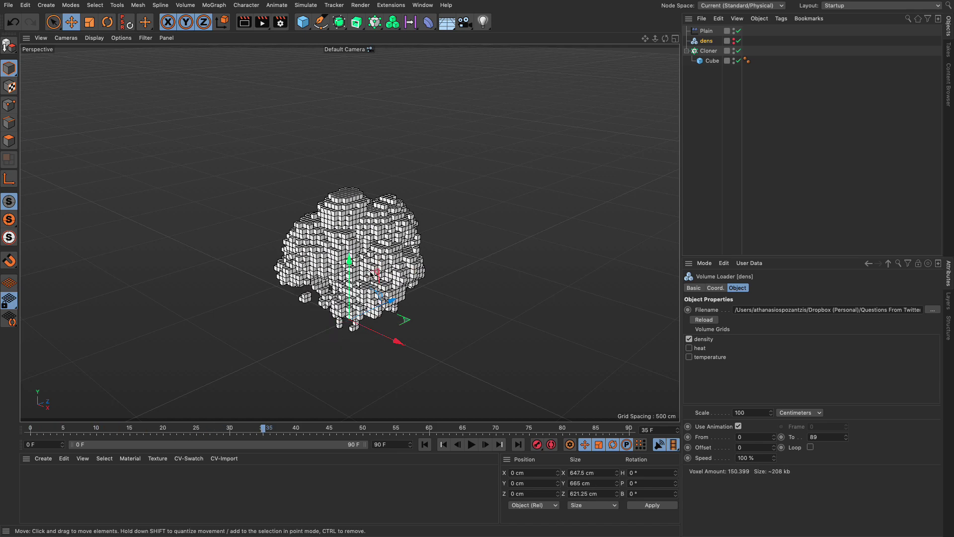
Step: Duplicate the dens volume as temp, with only the temperature grid enabled
{"action": "left_click_drag", "start_coordinate": [706, 41], "coordinate": [705, 49], "text": "ctrl"}
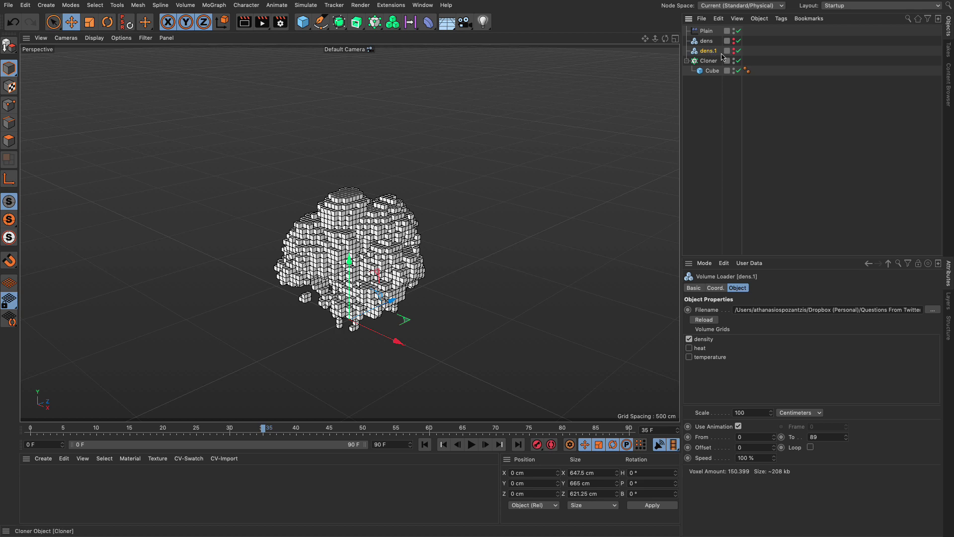
{"action": "left_click", "coordinate": [689, 339]}
{"action": "left_click", "coordinate": [689, 358]}
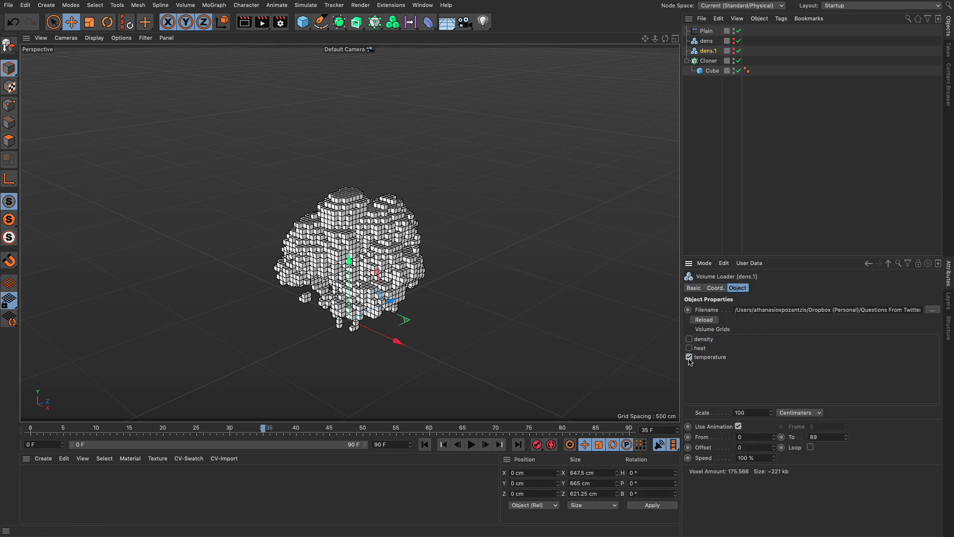
{"action": "double_click", "coordinate": [707, 52]}
{"action": "type", "text": "temp"}
{"action": "key", "text": "Return"}
Step: Add the temp volume to the Plain effector's falloff above dens, with its value contribution turned off
{"action": "left_click", "coordinate": [706, 30]}
{"action": "left_click_drag", "start_coordinate": [707, 51], "coordinate": [725, 332]}
{"action": "left_click", "coordinate": [744, 335]}
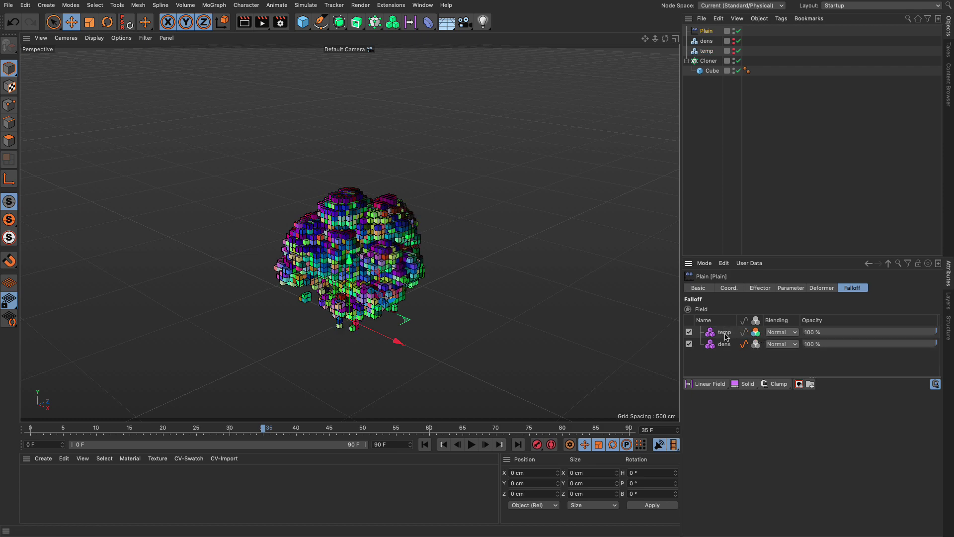
Step: Enable remapping on the temp field layer
{"action": "left_click", "coordinate": [724, 333]}
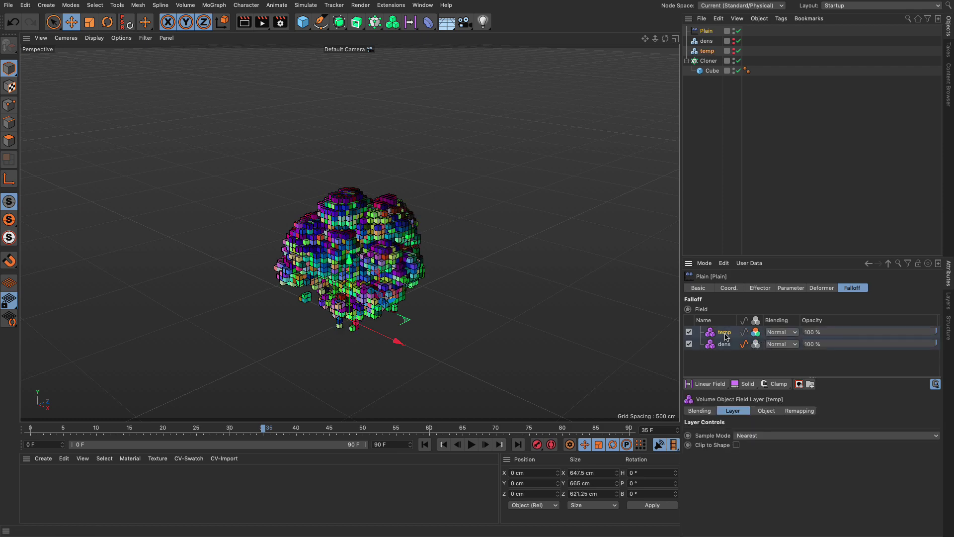
{"action": "left_click", "coordinate": [801, 411]}
{"action": "left_click", "coordinate": [749, 433]}
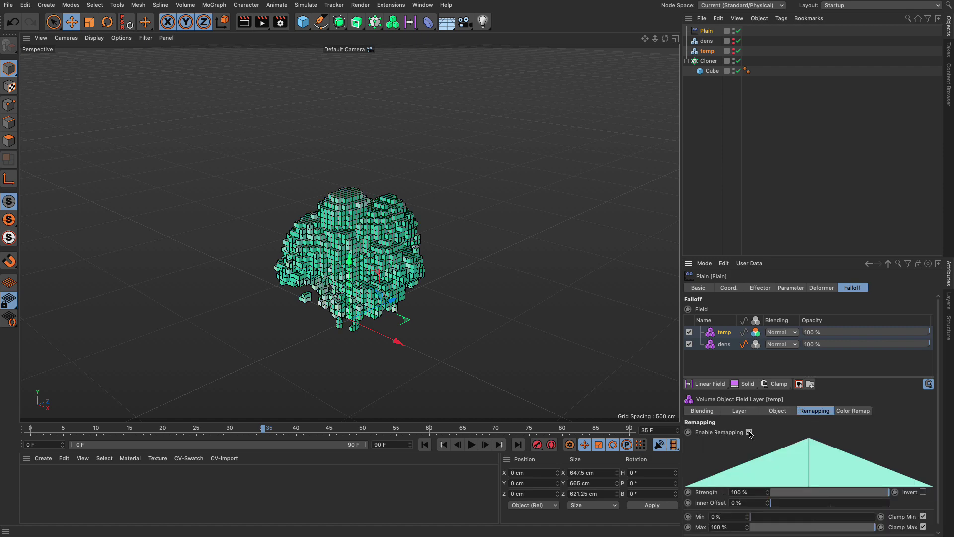
Step: Set the temp layer's color remap to Gradient and load the black-red-yellow-white preset
{"action": "left_click", "coordinate": [853, 411]}
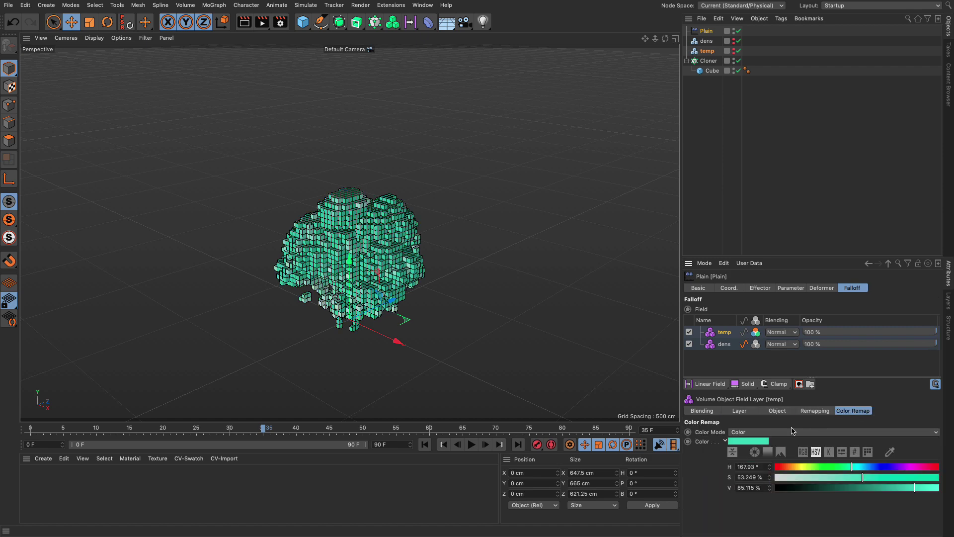
{"action": "left_click", "coordinate": [766, 432]}
{"action": "left_click", "coordinate": [768, 466]}
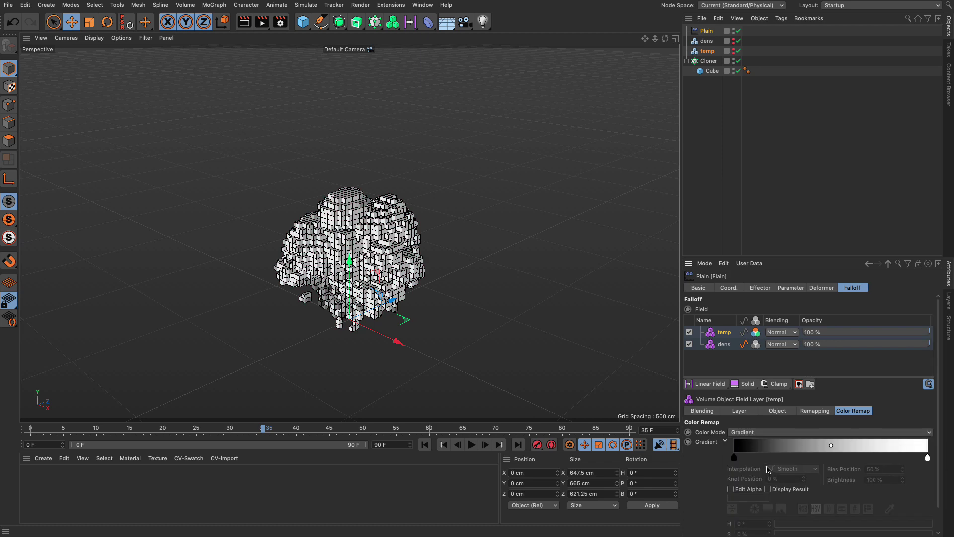
{"action": "scroll", "coordinate": [937, 439], "scroll_direction": "down", "scroll_amount": 2}
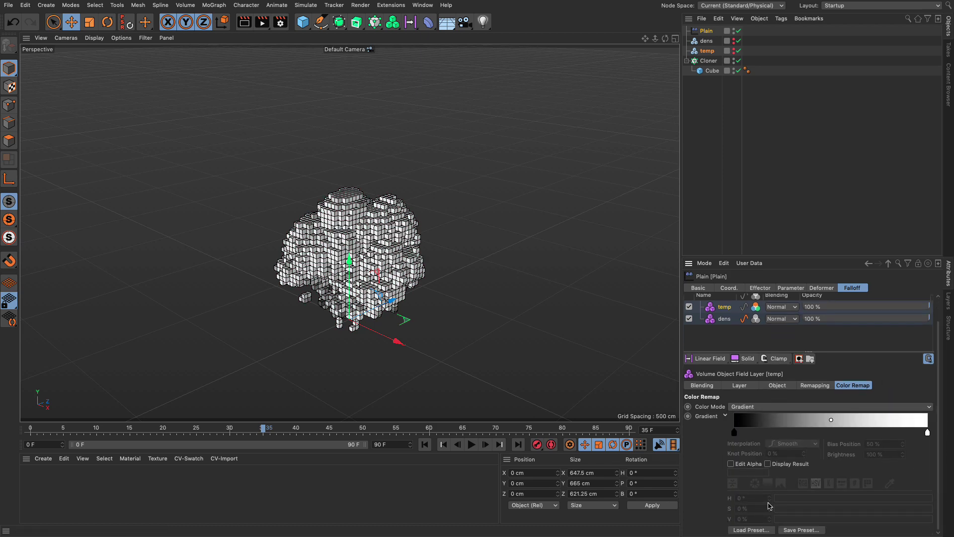
{"action": "left_click", "coordinate": [750, 529]}
{"action": "left_click", "coordinate": [751, 334]}
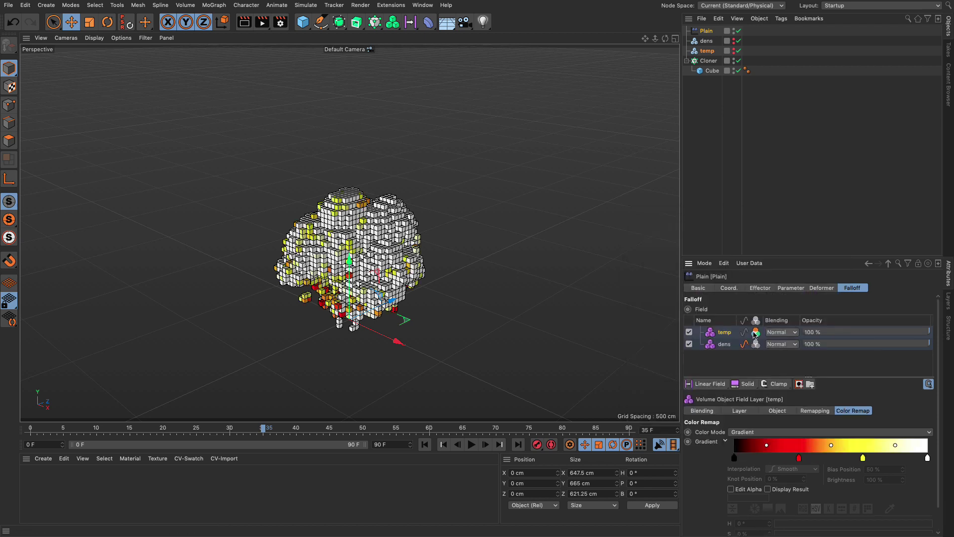
Step: Scrub the timeline to check the temperature colors on the clones, ending at frame 37
{"action": "left_click", "coordinate": [194, 429]}
{"action": "left_click_drag", "start_coordinate": [194, 429], "coordinate": [350, 435]}
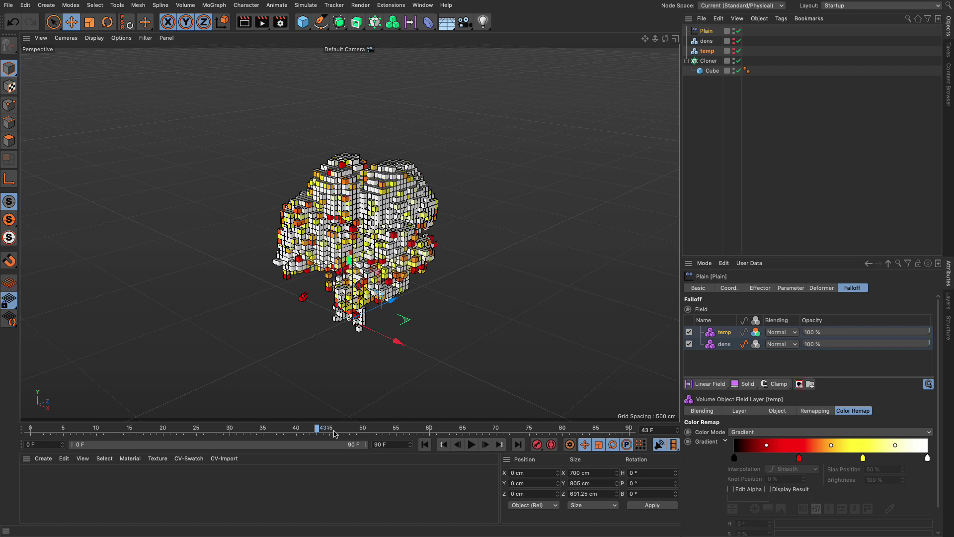
{"action": "left_click_drag", "start_coordinate": [310, 431], "coordinate": [279, 426]}
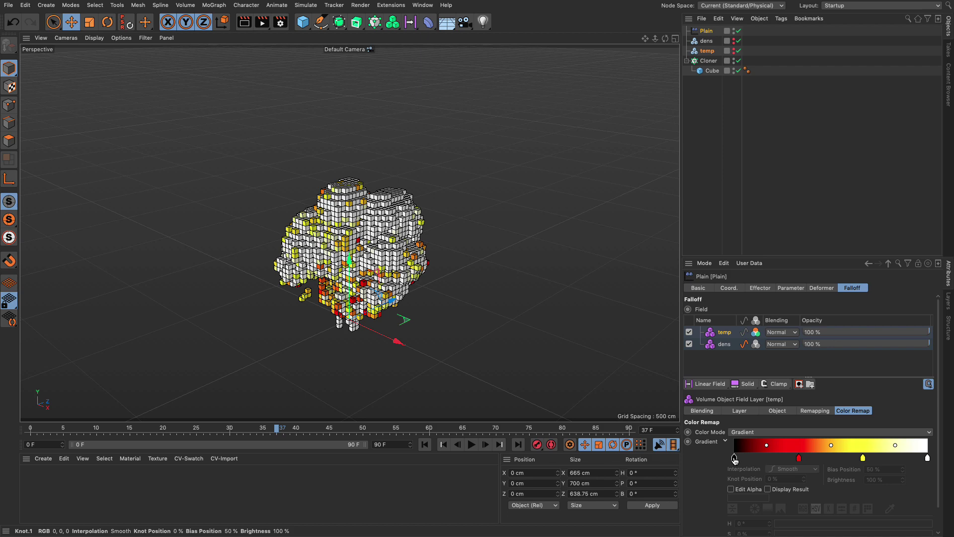
Step: Remove the gradient's black knot, start it with red, and turn the yellow knot orange (hue 32°) at about 28%
{"action": "left_click_drag", "start_coordinate": [735, 458], "coordinate": [697, 463]}
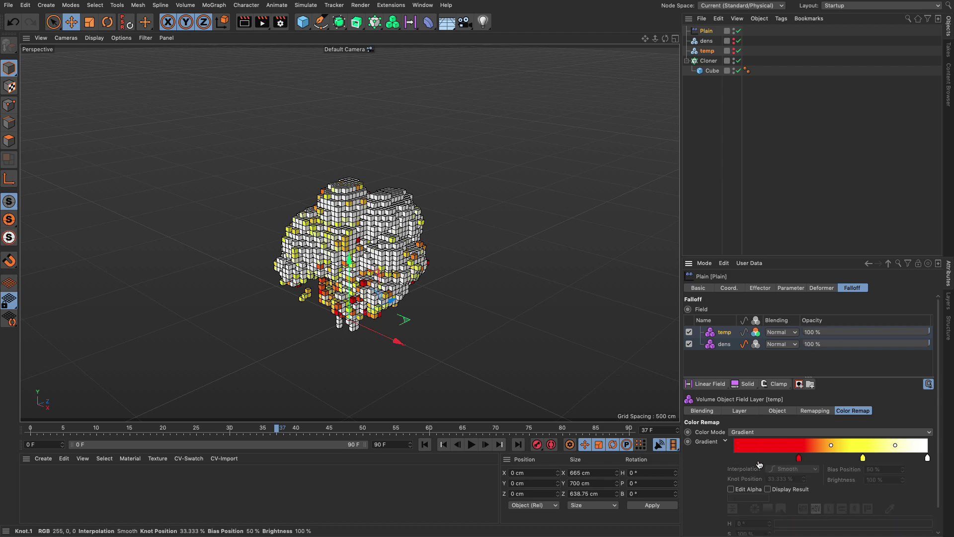
{"action": "left_click_drag", "start_coordinate": [862, 458], "coordinate": [787, 458]}
{"action": "left_click", "coordinate": [788, 523]}
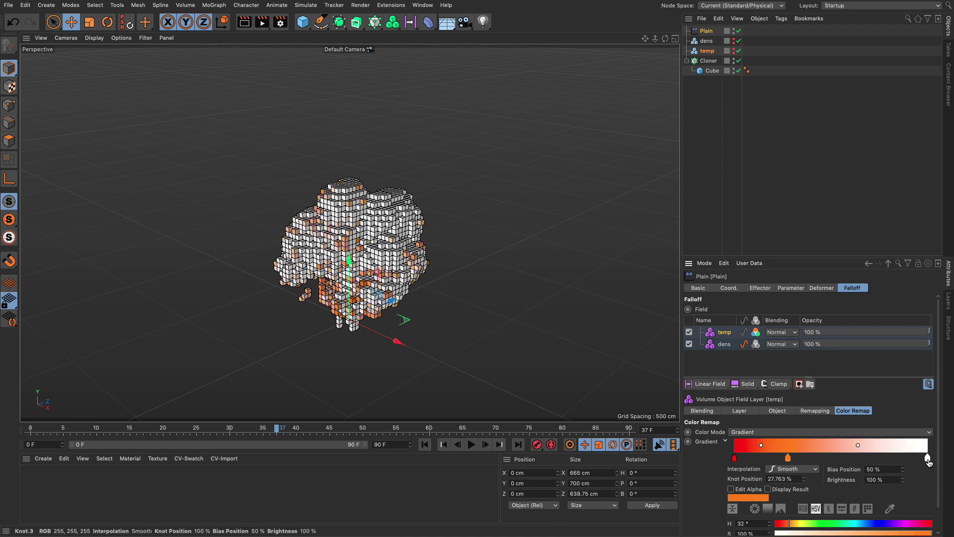
Step: Move the gradient's white knot to about 47% and color it blue with hue 212° and saturation 92%
{"action": "left_click_drag", "start_coordinate": [927, 457], "coordinate": [824, 458]}
{"action": "left_click", "coordinate": [869, 523]}
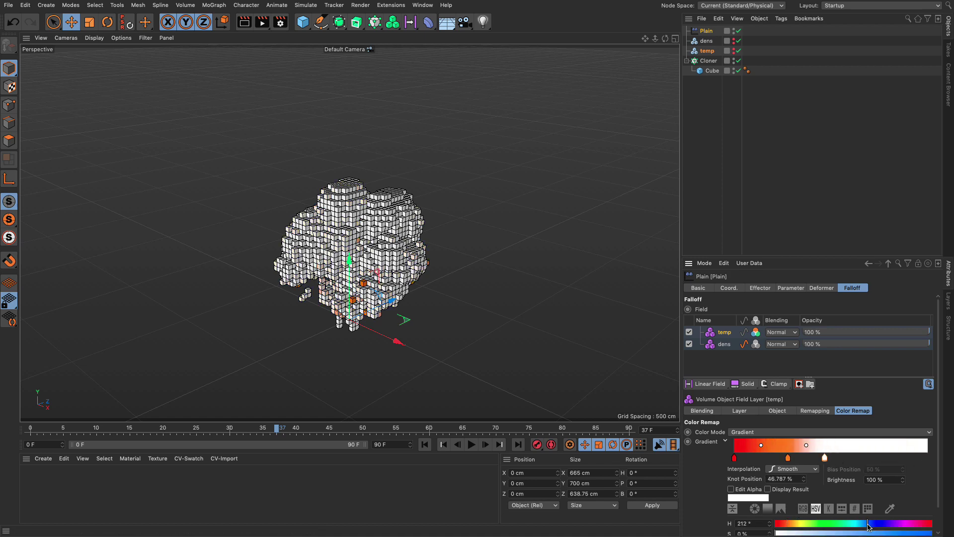
{"action": "left_click_drag", "start_coordinate": [888, 534], "coordinate": [919, 533]}
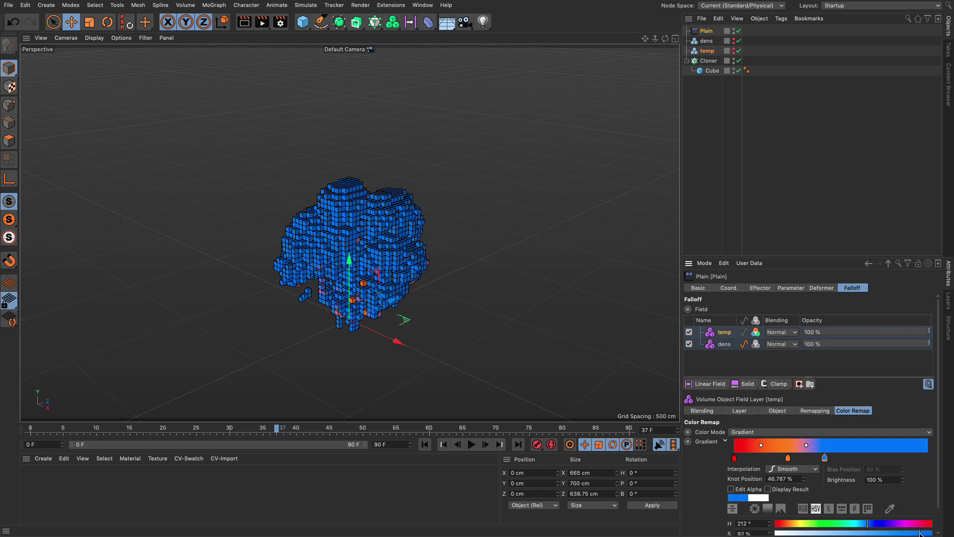
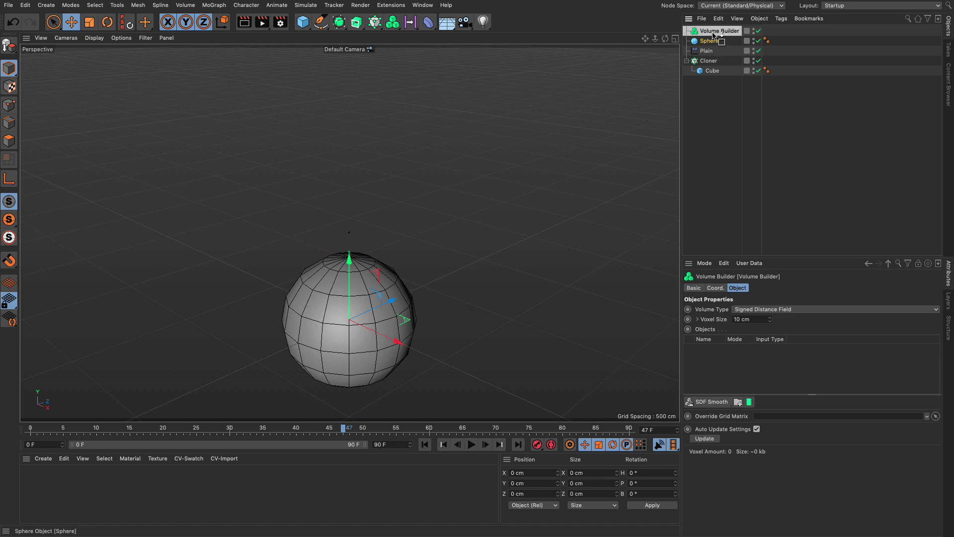
Step: Set the sphere's Volume Builder to the Fog type and add it to the Plain effector's falloff
{"action": "left_click", "coordinate": [762, 309]}
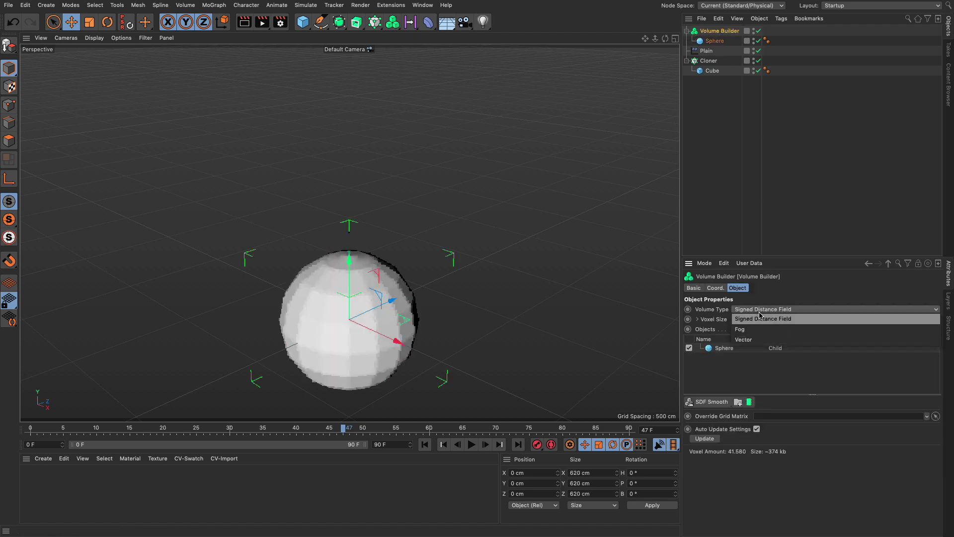
{"action": "left_click", "coordinate": [762, 320]}
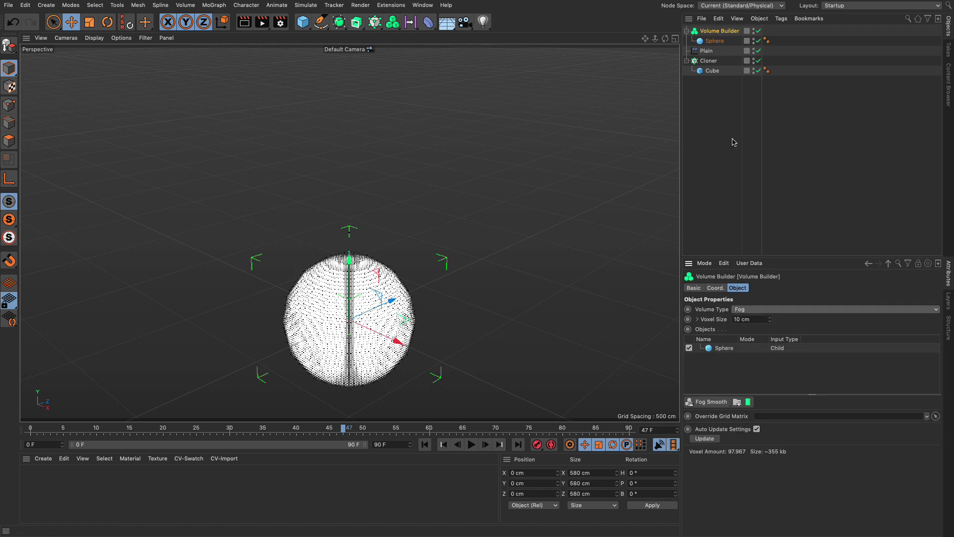
{"action": "left_click", "coordinate": [706, 50]}
{"action": "left_click_drag", "start_coordinate": [714, 32], "coordinate": [736, 348]}
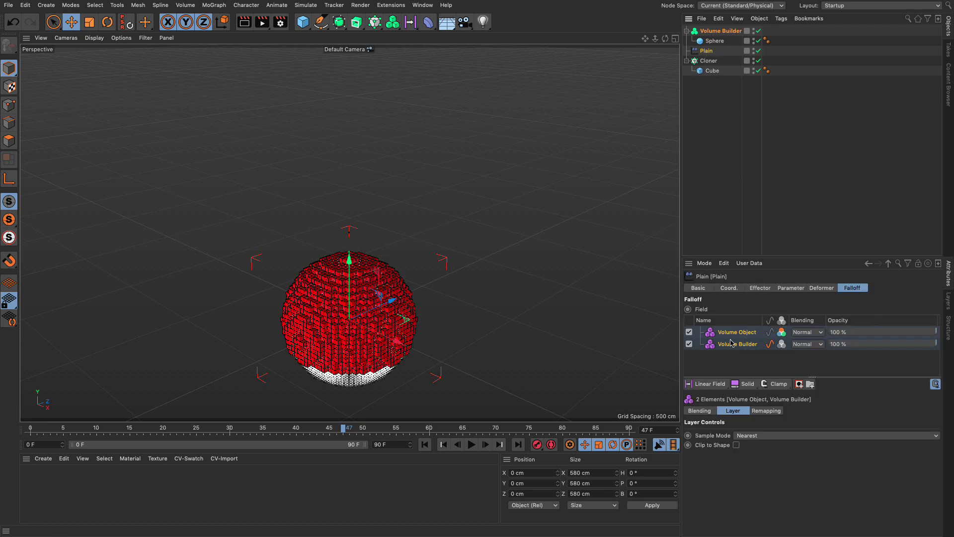
Step: Rename the Volume Builder as den
{"action": "left_click", "coordinate": [721, 30]}
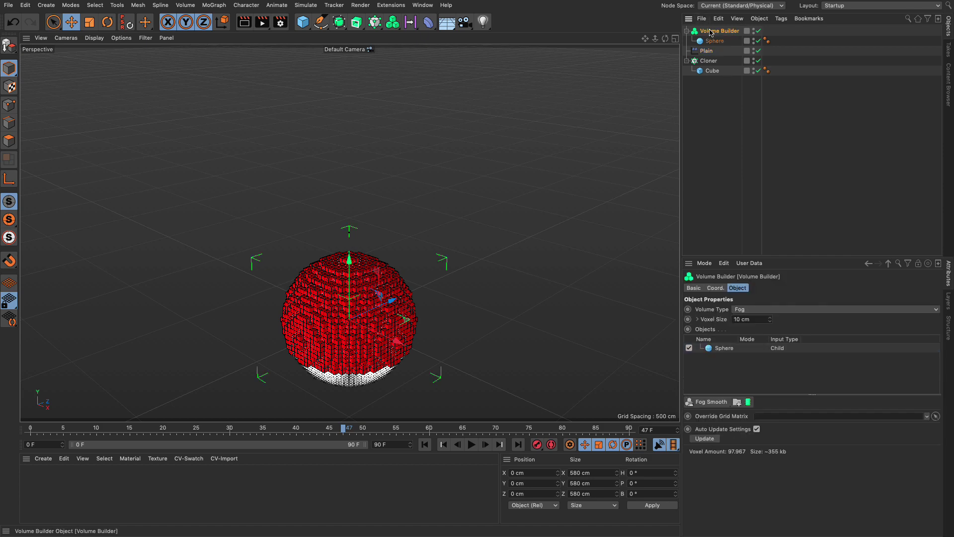
{"action": "double_click", "coordinate": [710, 31]}
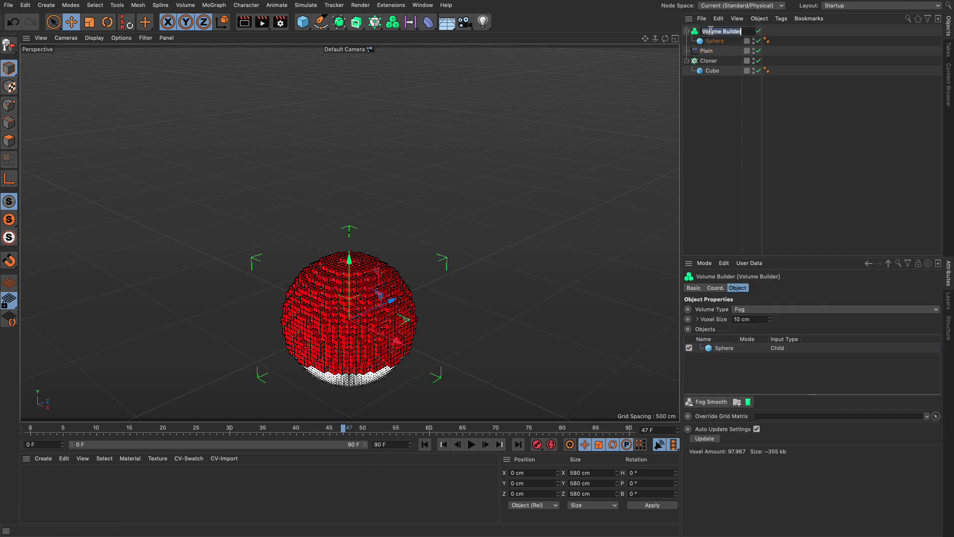
{"action": "type", "text": "den"}
{"action": "key", "text": "Return"}
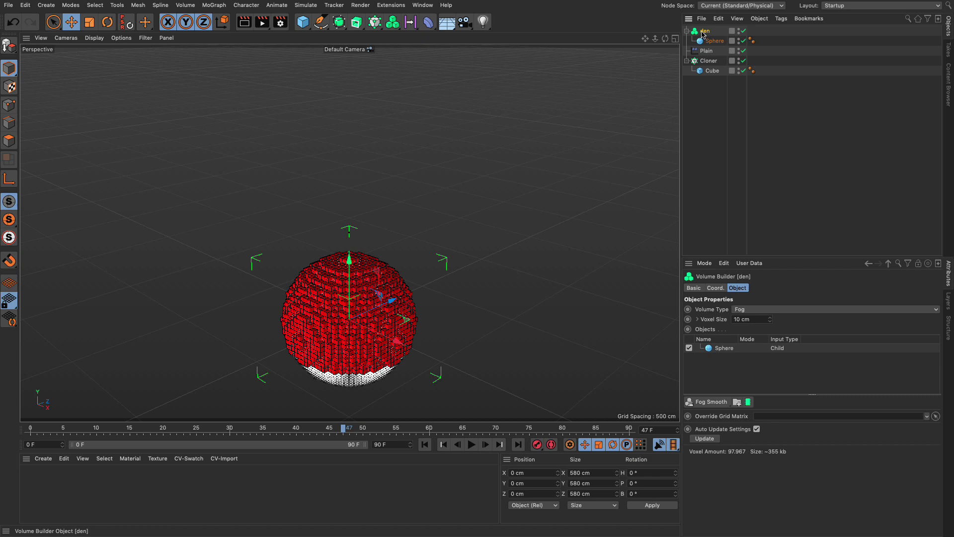
Step: Duplicate the den Volume Builder with its sphere and rename the copy as temp
{"action": "left_click_drag", "start_coordinate": [703, 34], "coordinate": [708, 52], "text": "ctrl"}
{"action": "double_click", "coordinate": [708, 51]}
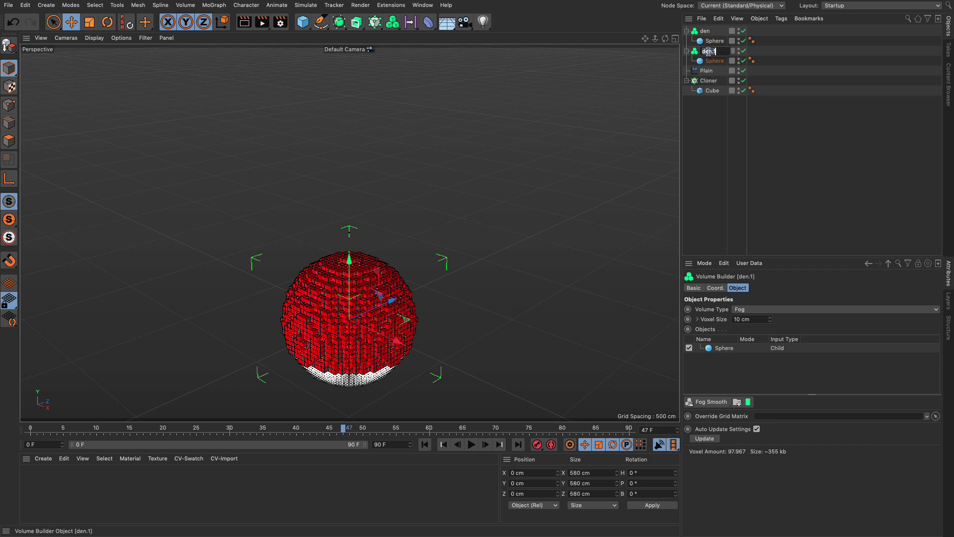
{"action": "type", "text": "temp"}
{"action": "key", "text": "Return"}
Step: Replace the Volume Object source of the Plain effector's color falloff layer with the temp Volume Builder and show that layer's color remap settings
{"action": "left_click", "coordinate": [711, 71]}
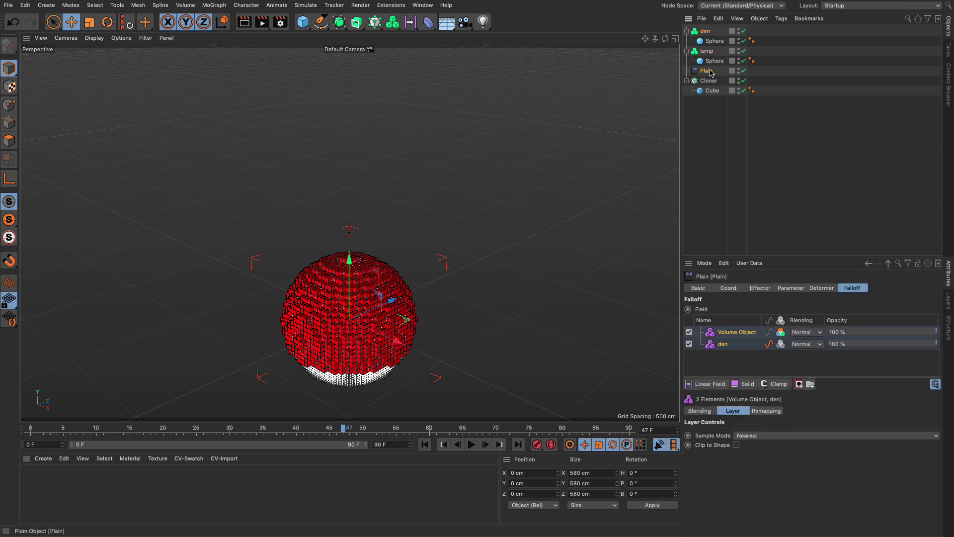
{"action": "left_click_drag", "start_coordinate": [709, 57], "coordinate": [730, 335]}
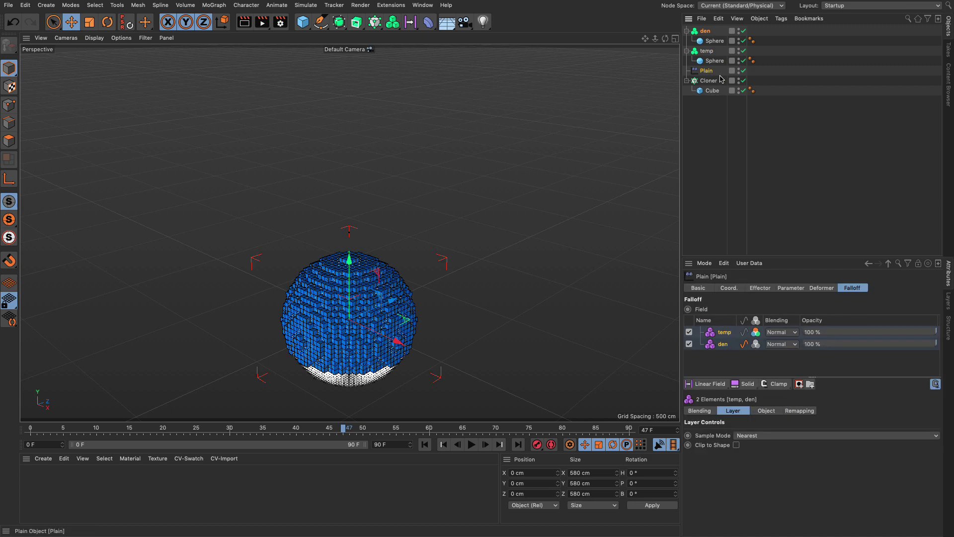
{"action": "left_click", "coordinate": [714, 336]}
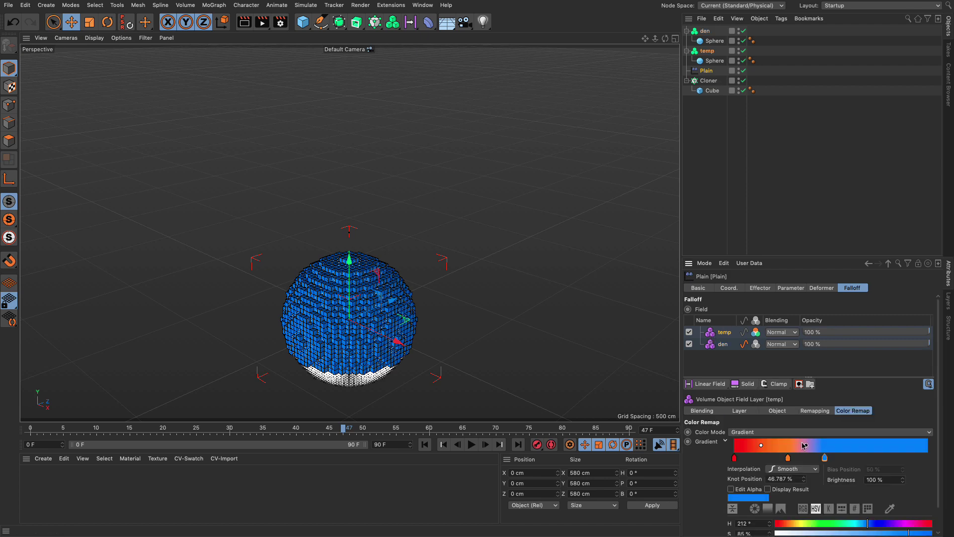
Step: Enable Maximum Voxel Falloff for the sphere inside the temp Volume Builder
{"action": "left_click", "coordinate": [702, 53]}
{"action": "left_click", "coordinate": [723, 348]}
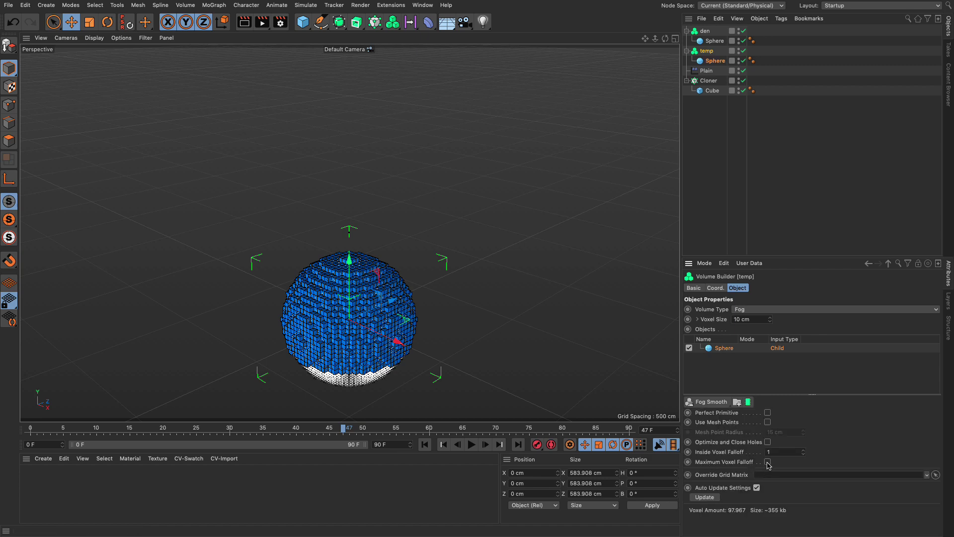
{"action": "left_click", "coordinate": [767, 462]}
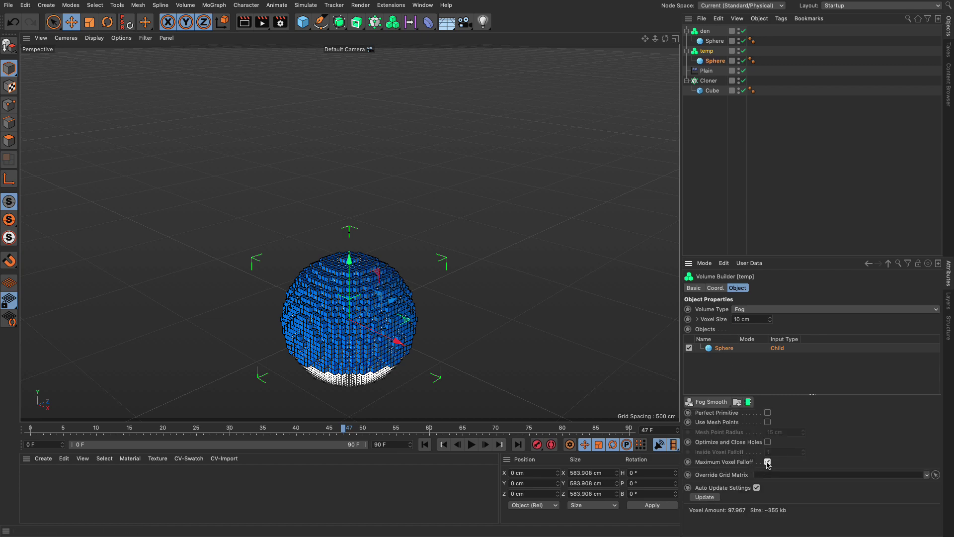
{"action": "left_click", "coordinate": [716, 139]}
Step: Move the den builder's sphere around within the temp volume, leaving it at about X -221 cm, Y 41 cm
{"action": "left_click", "coordinate": [714, 42]}
{"action": "left_click_drag", "start_coordinate": [383, 338], "coordinate": [313, 317]}
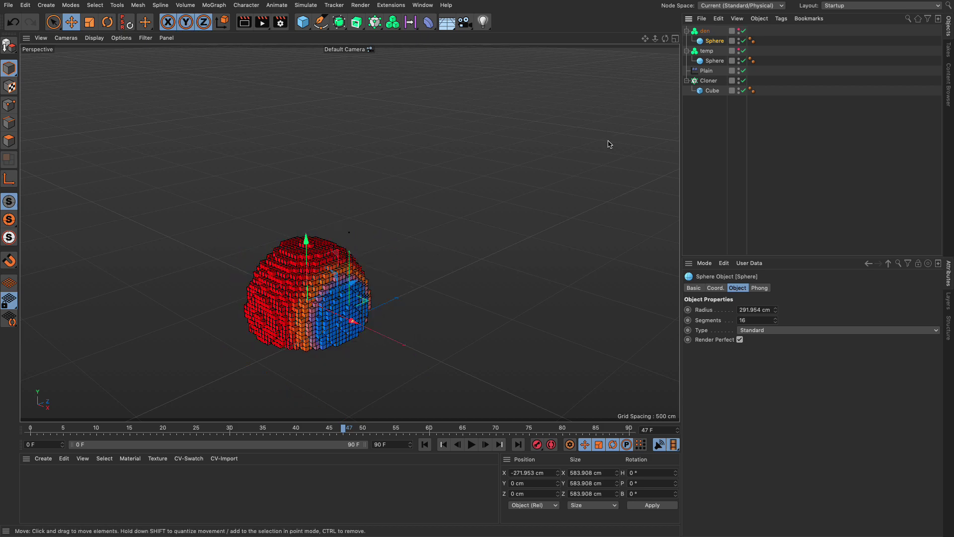
{"action": "left_click_drag", "start_coordinate": [317, 330], "coordinate": [278, 303], "text": "alt"}
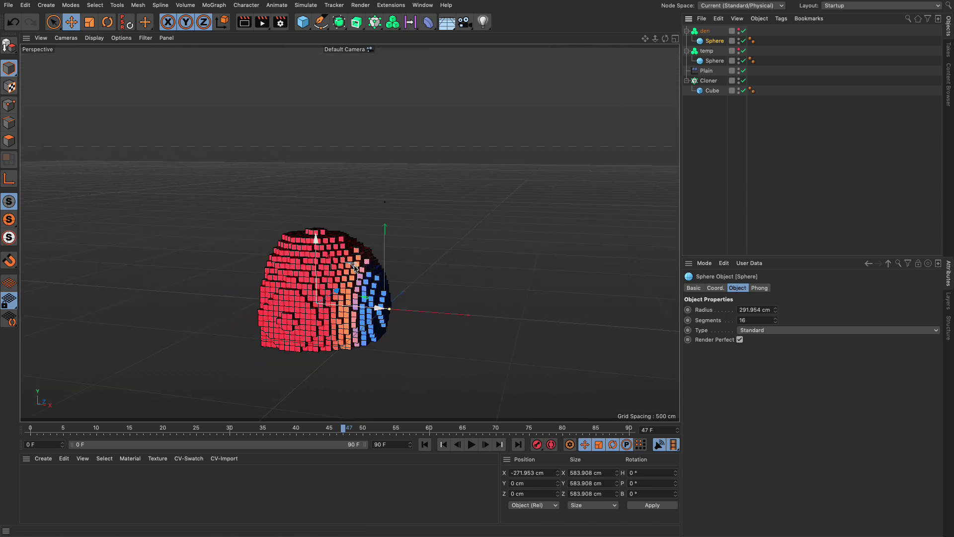
{"action": "left_click_drag", "start_coordinate": [367, 255], "coordinate": [391, 301]}
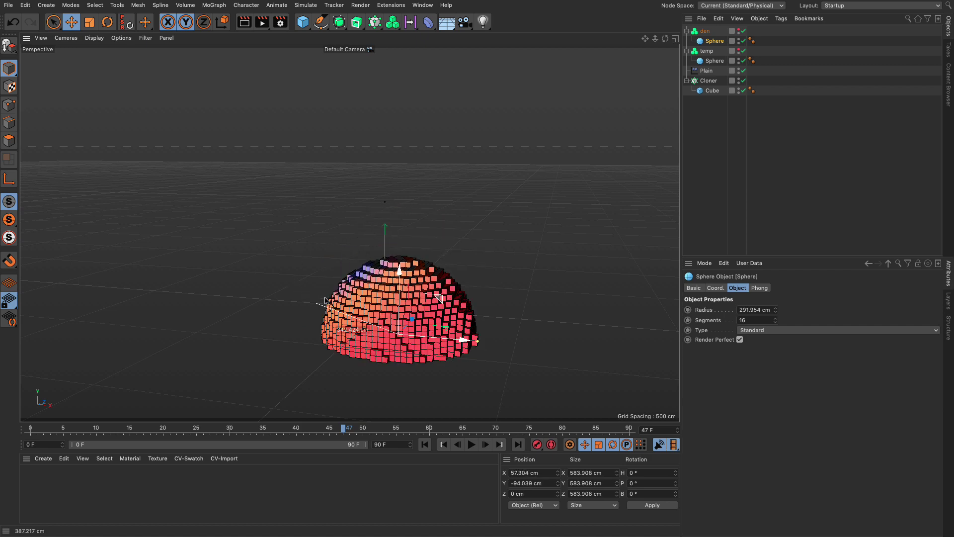
{"action": "left_click_drag", "start_coordinate": [327, 301], "coordinate": [364, 266]}
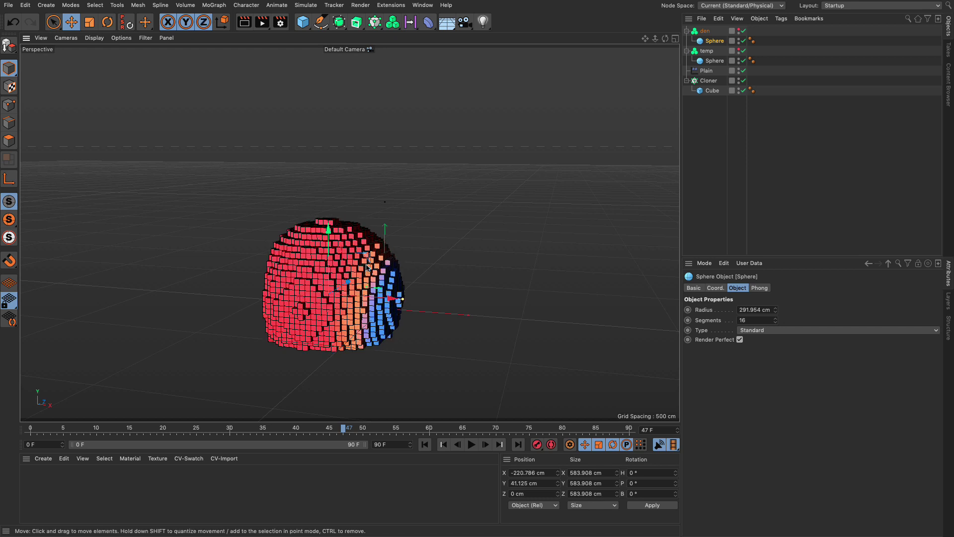
{"action": "left_click_drag", "start_coordinate": [367, 268], "coordinate": [369, 257]}
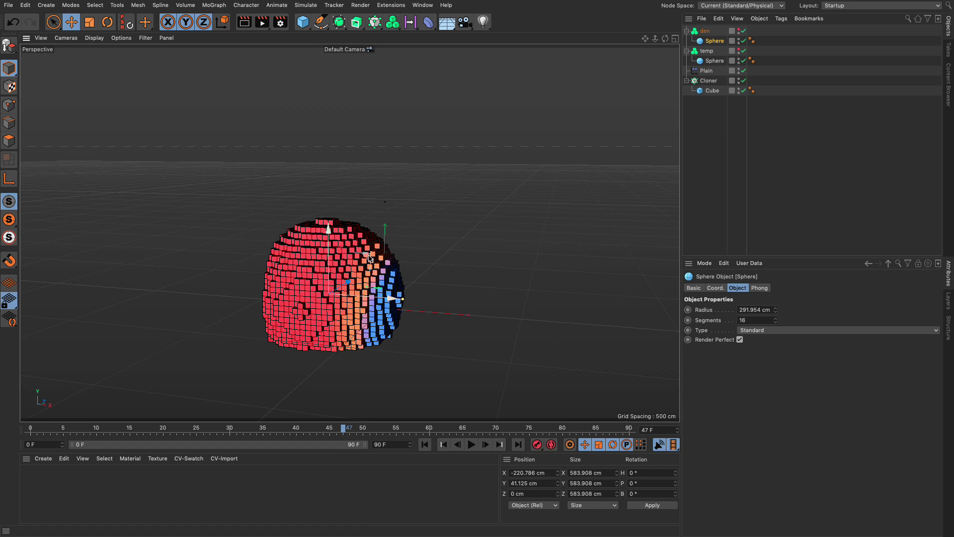